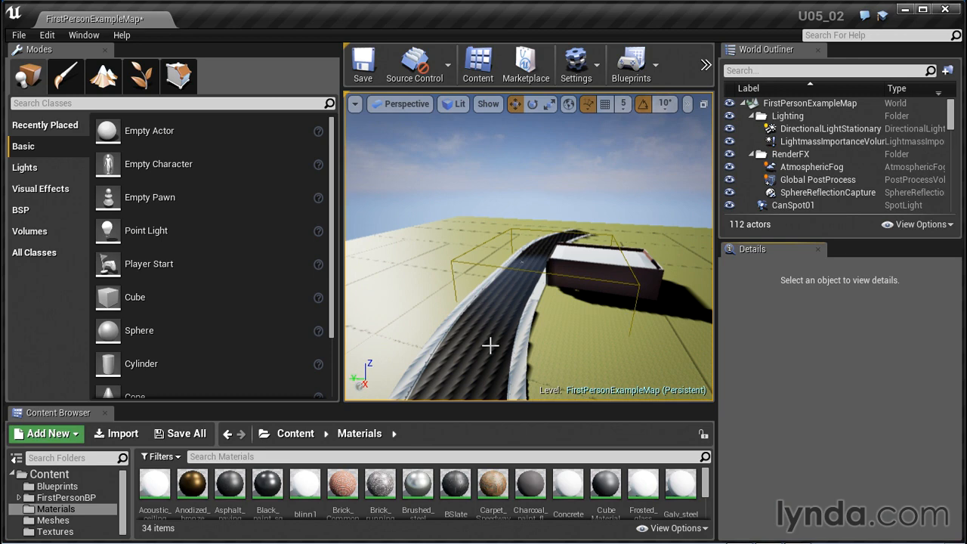
# Switch to Landscape editing mode and widen the viewport around the road and building
pyautogui.click(103, 75)
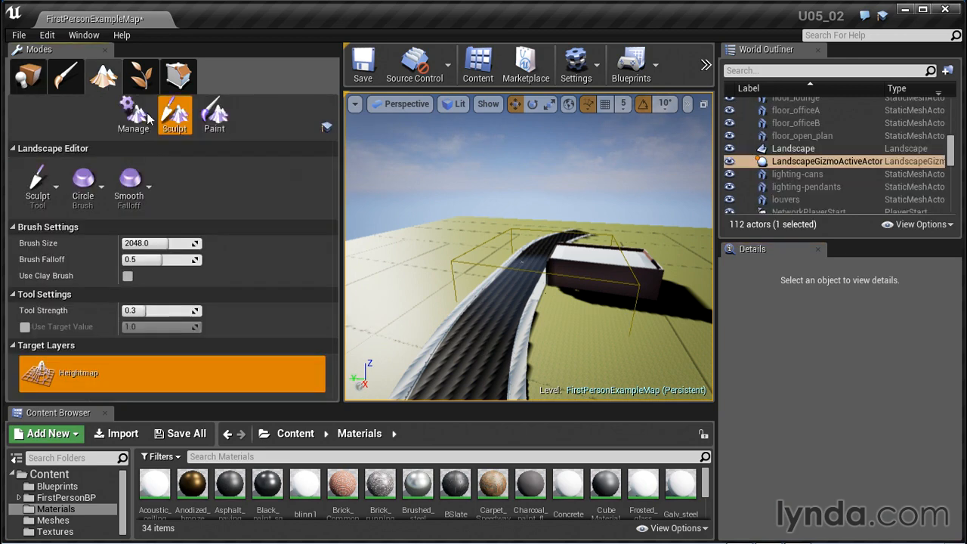
pyautogui.keyDown('alt'); pyautogui.moveTo(543, 331); pyautogui.dragTo(456, 334); pyautogui.keyUp('alt')
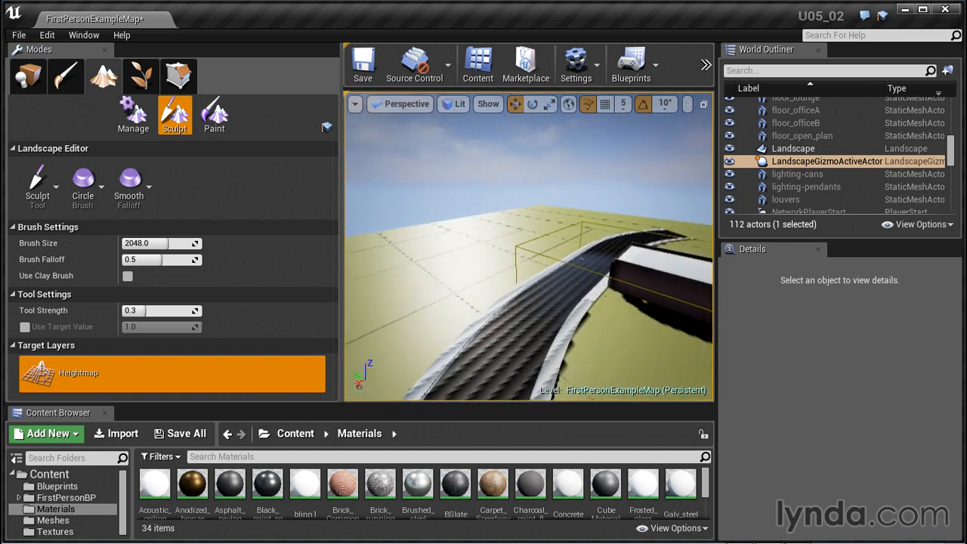
pyautogui.moveTo(582, 259)
pyautogui.keyDown('alt'); pyautogui.mouseDown()
pyautogui.moveTo(507, 273)
pyautogui.moveTo(544, 330)
pyautogui.mouseUp(); pyautogui.keyUp('alt')
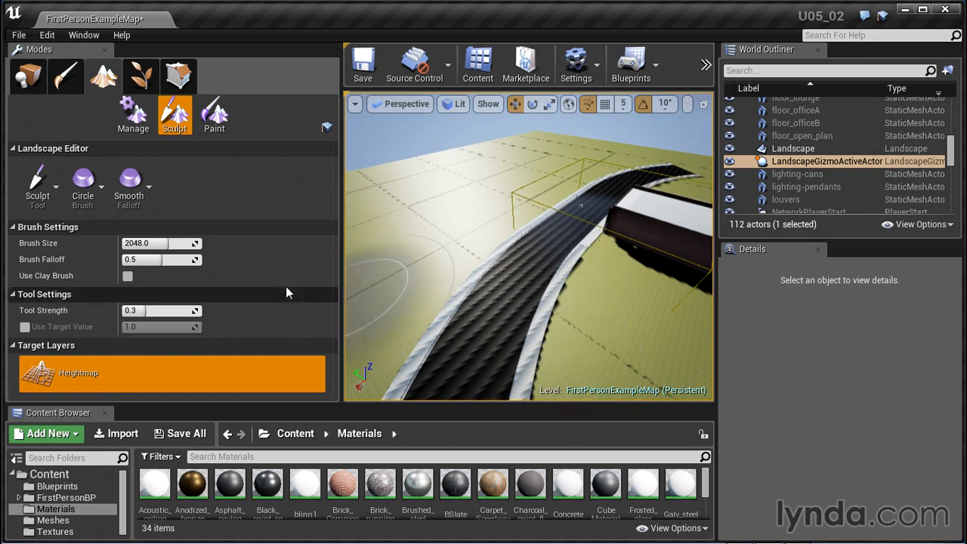
pyautogui.moveTo(341, 277); pyautogui.dragTo(301, 277)
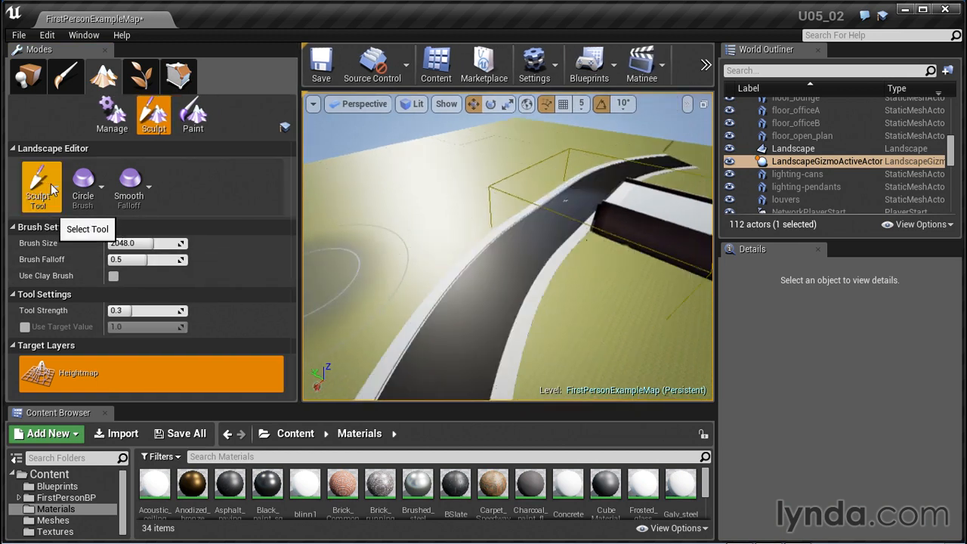
# Examine the Manage and Paint landscape tool sets and return to the Sculpt tools
pyautogui.click(110, 124)
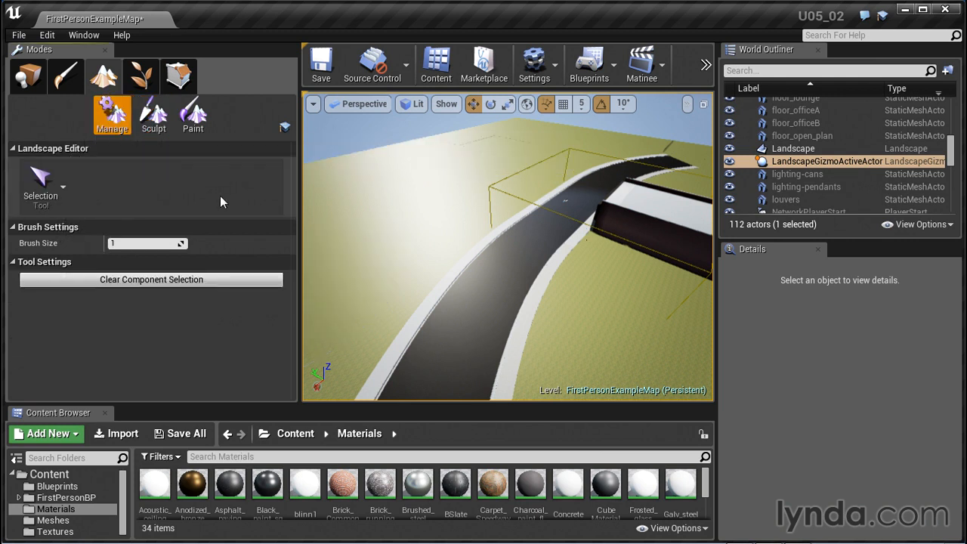
pyautogui.click(153, 113)
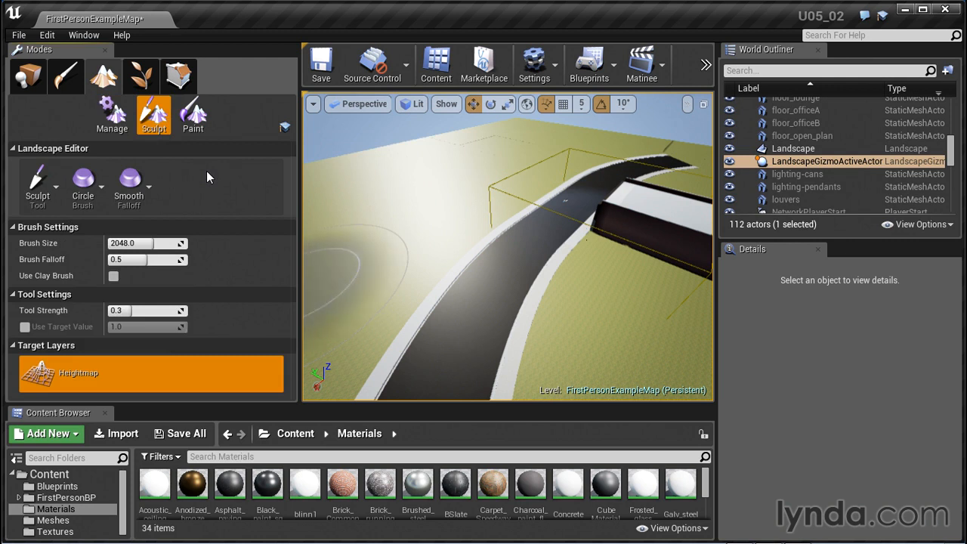
pyautogui.click(193, 115)
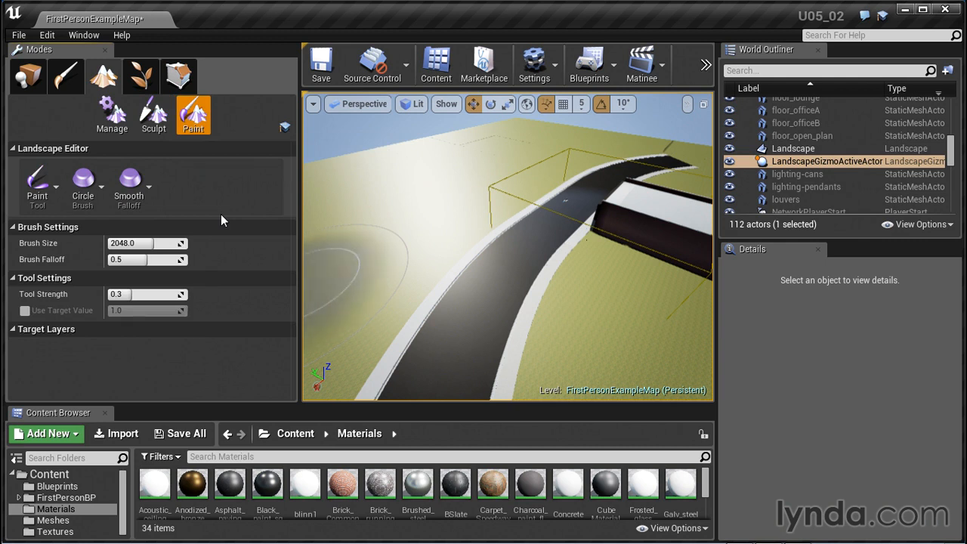
pyautogui.click(153, 113)
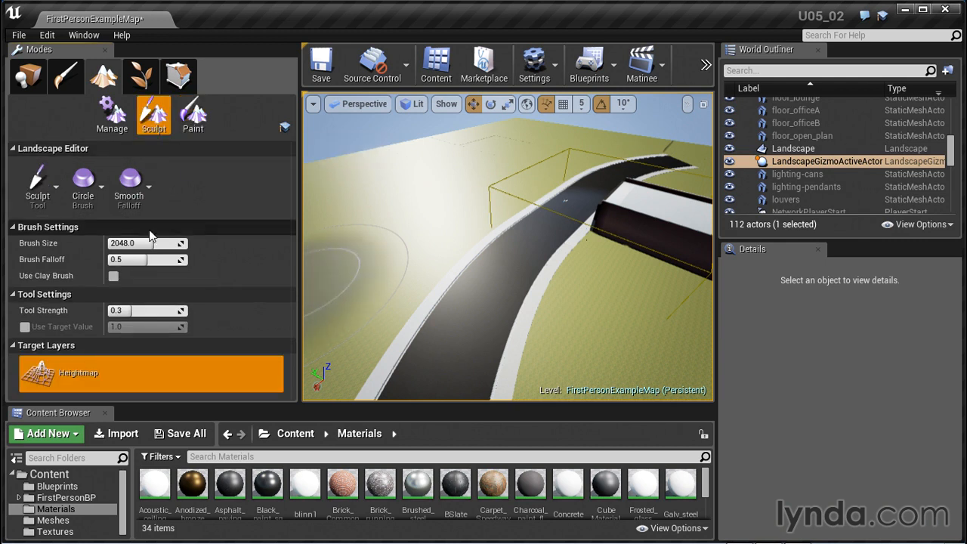
# Review the available sculpting tools, brush types and falloff shapes for the landscape Sculpt mode
pyautogui.click(61, 195)
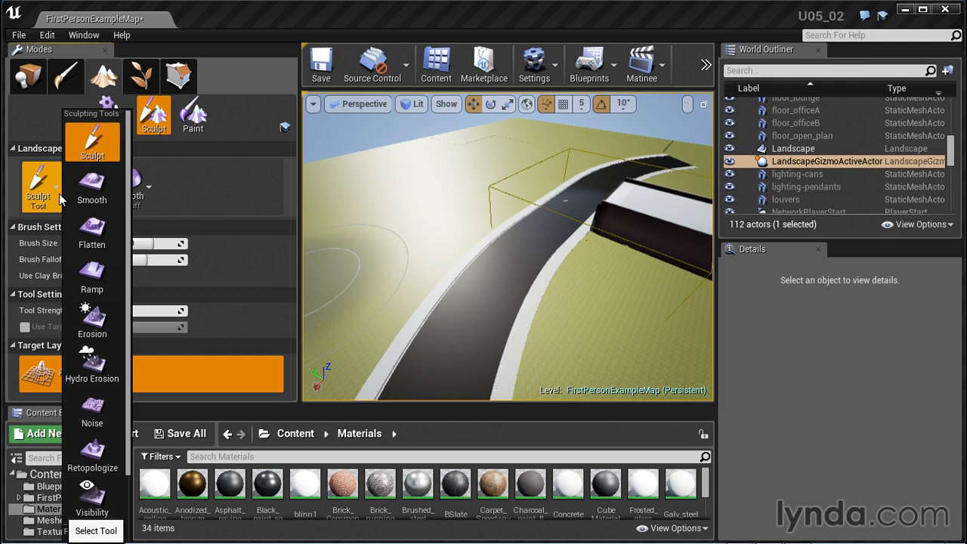
pyautogui.scroll(-2, 90, 268)
pyautogui.scroll(-1, 91, 268)
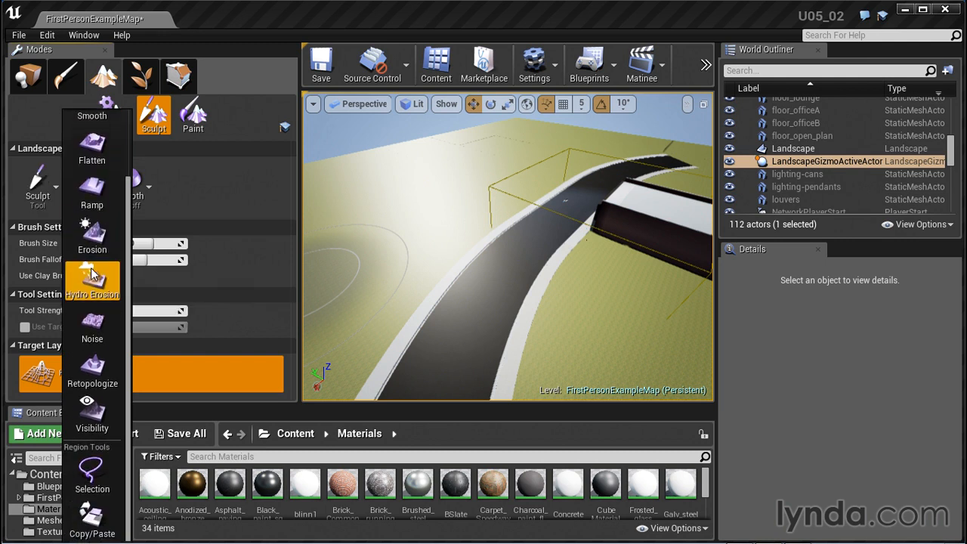
pyautogui.scroll(5, 91, 265)
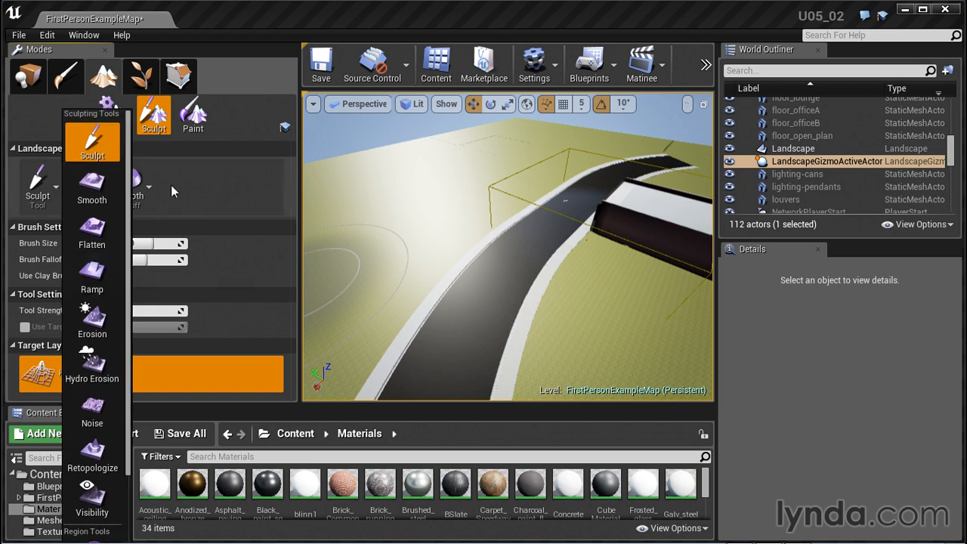
pyautogui.click(250, 143)
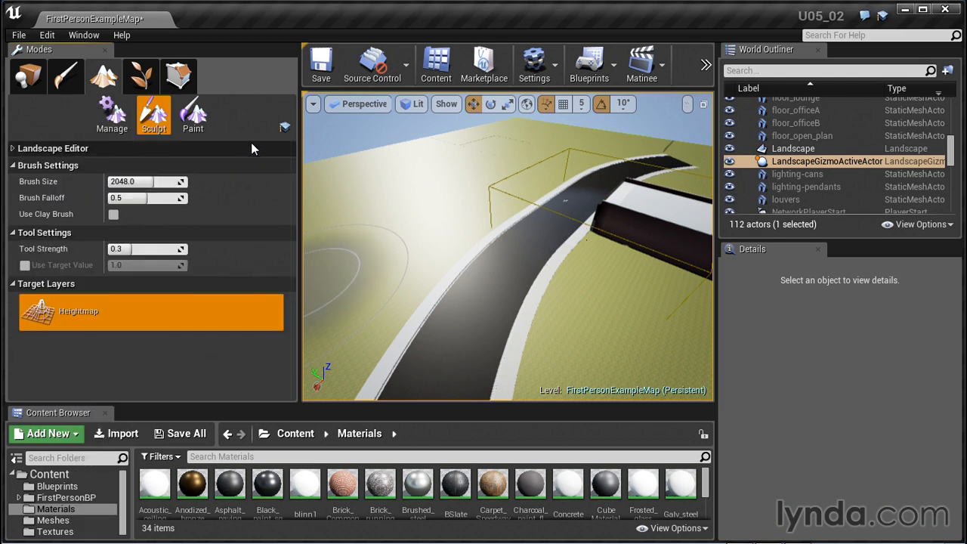
pyautogui.click(76, 148)
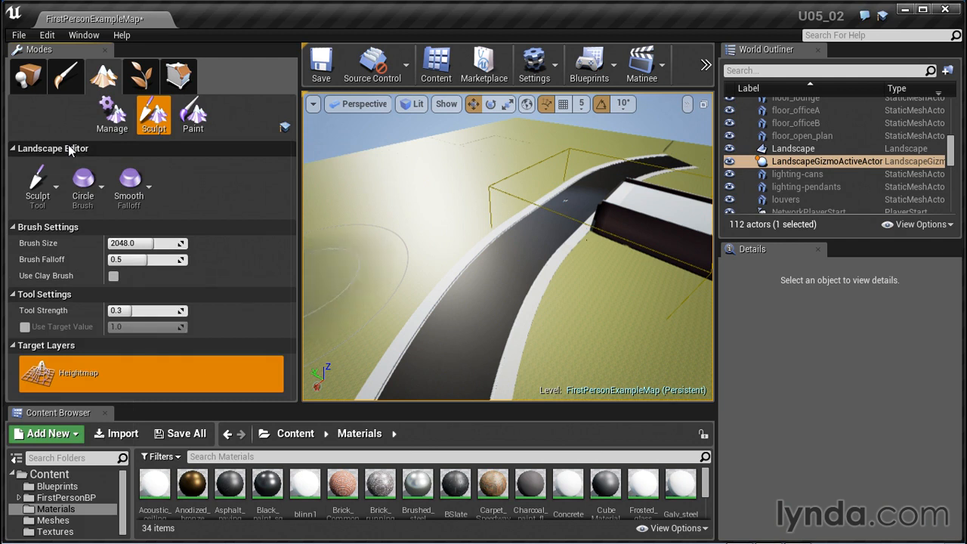
pyautogui.click(104, 200)
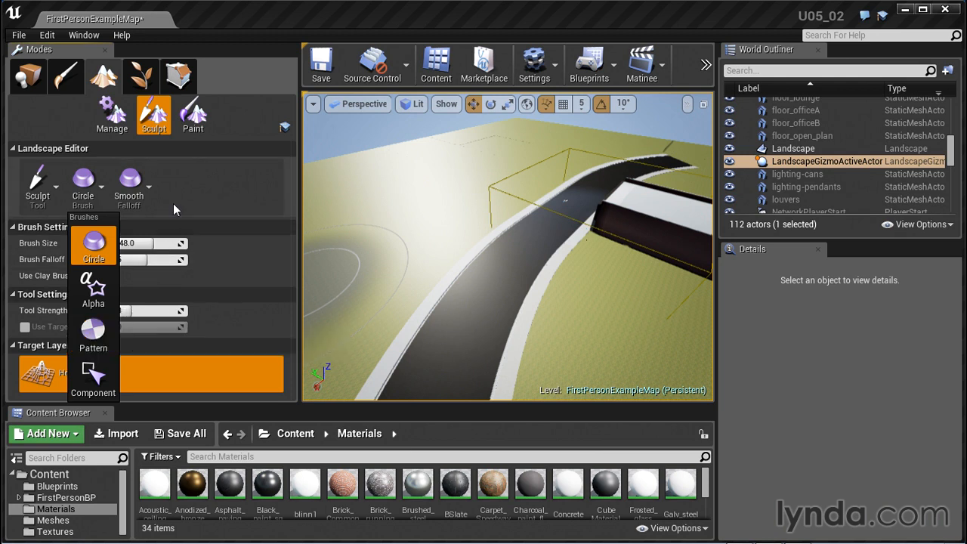
pyautogui.click(153, 188)
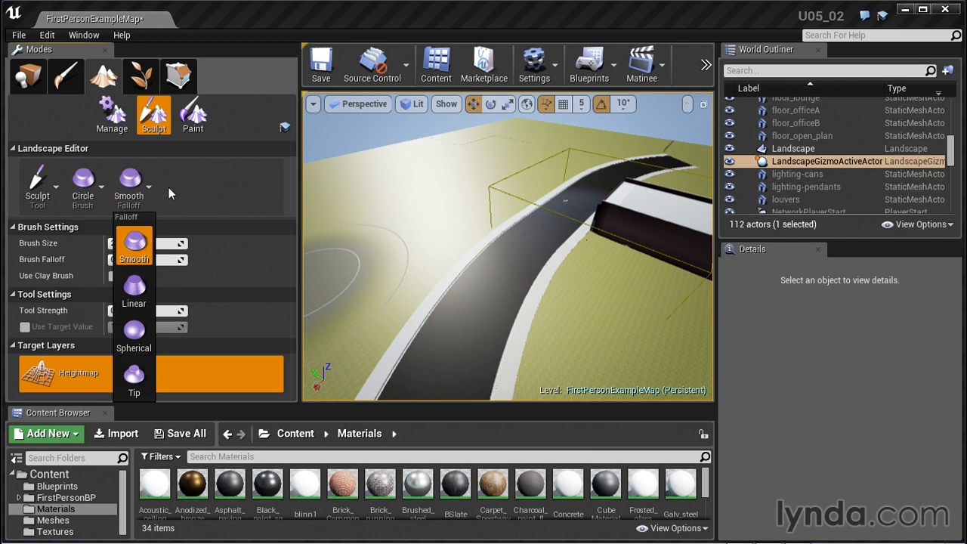
pyautogui.click(292, 195)
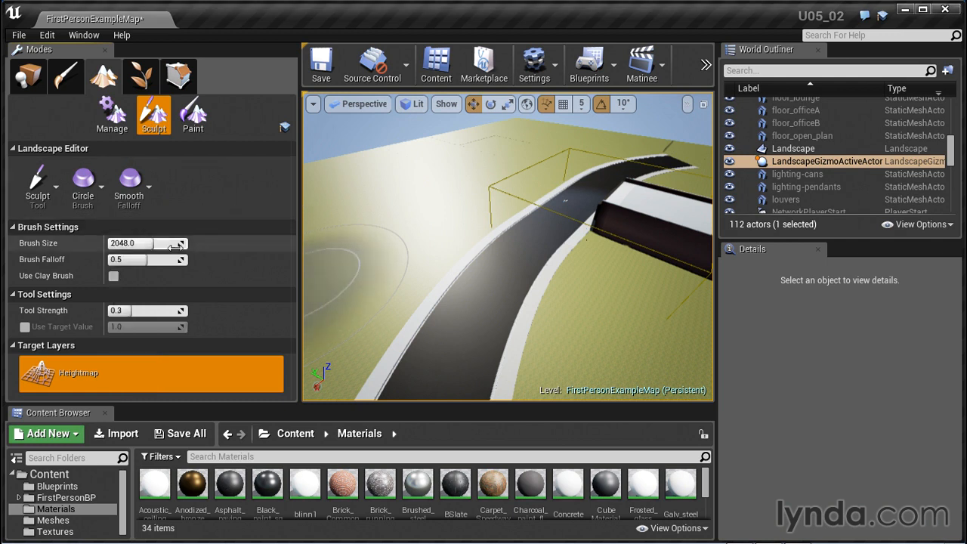
# Set the sculpt brush size to about 2666 and its falloff to about 0.78
pyautogui.moveTo(150, 243); pyautogui.dragTo(170, 243)
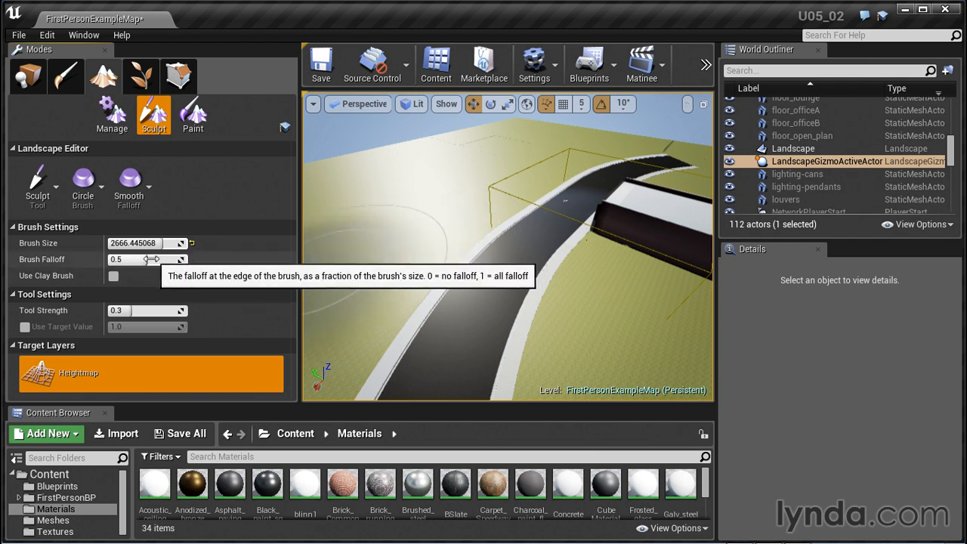
pyautogui.moveTo(143, 259); pyautogui.dragTo(172, 259)
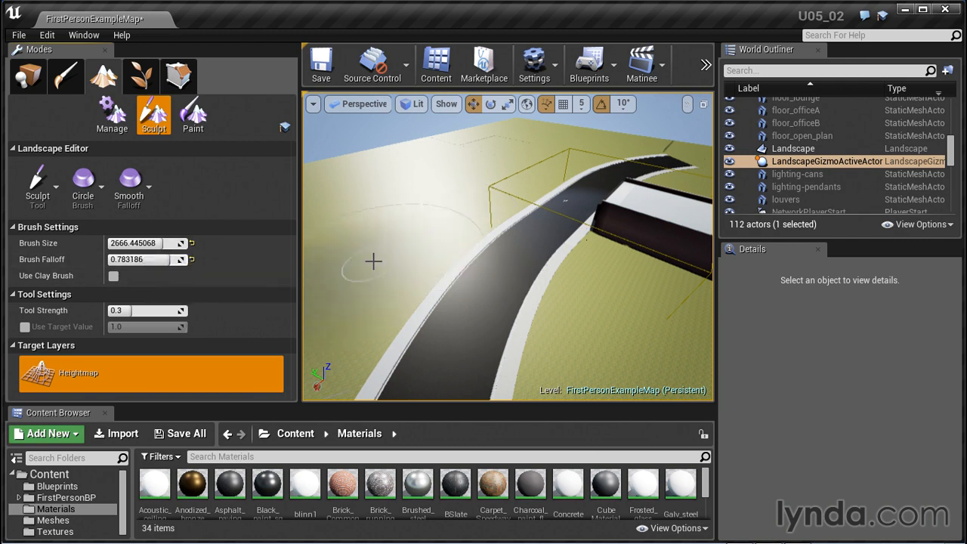
# Try raising the flat terrain beside the road with the soft-edged brush, and undo the sculpting
pyautogui.moveTo(425, 214); pyautogui.dragTo(432, 201)
pyautogui.moveTo(531, 276); pyautogui.dragTo(518, 280, button='right')
pyautogui.hotkey('ctrl', 'z')
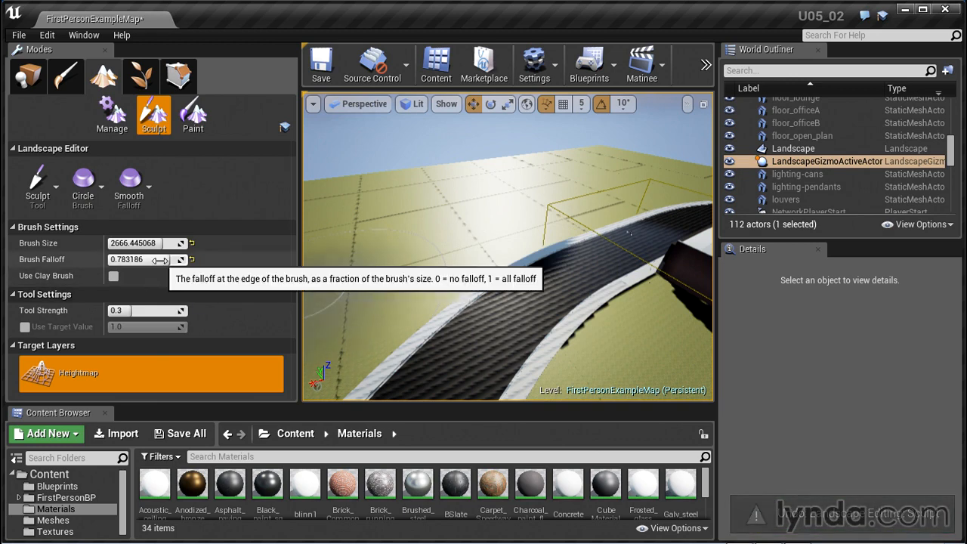
# Try a hard-edged sculpt beside the road with brush falloff about 0.04, and undo it
pyautogui.moveTo(154, 259); pyautogui.dragTo(127, 259)
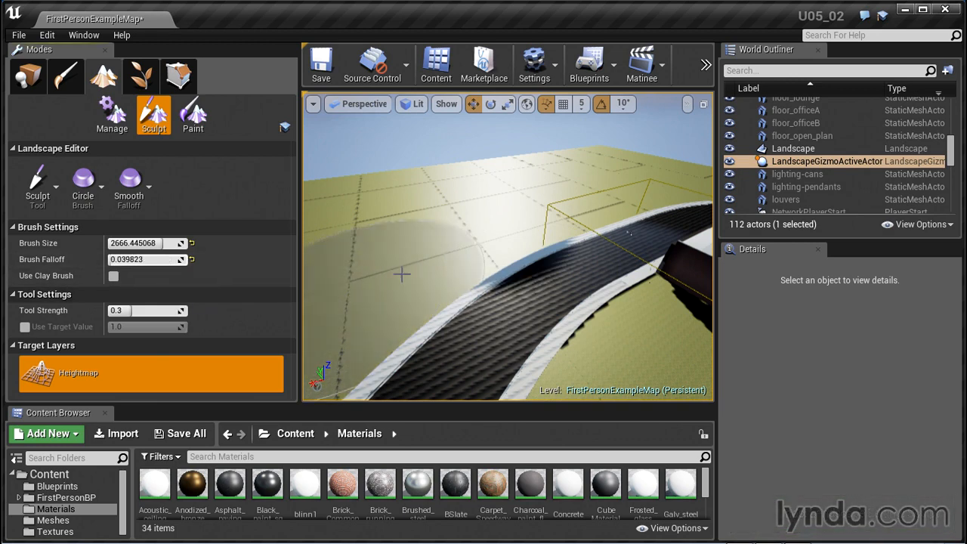
pyautogui.click(453, 215)
pyautogui.moveTo(561, 270); pyautogui.dragTo(552, 269, button='right')
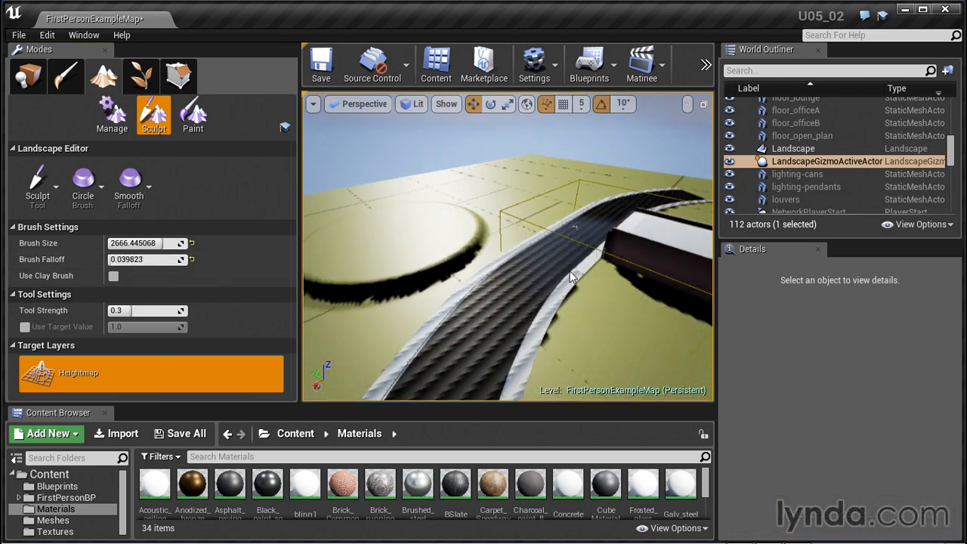
pyautogui.hotkey('ctrl', 'z')
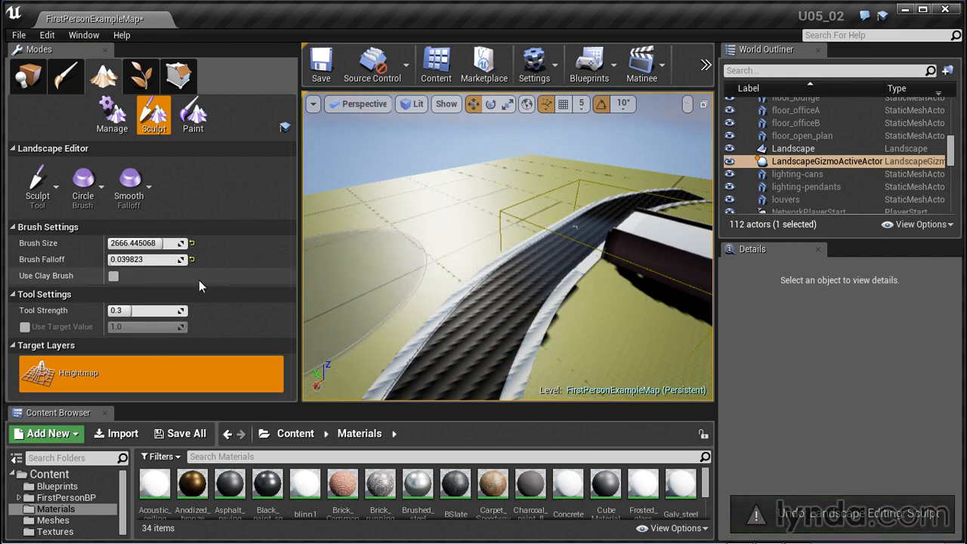
# Set the brush falloff to about 0.63 and the tool strength to about 0.18
pyautogui.moveTo(123, 259); pyautogui.dragTo(148, 259)
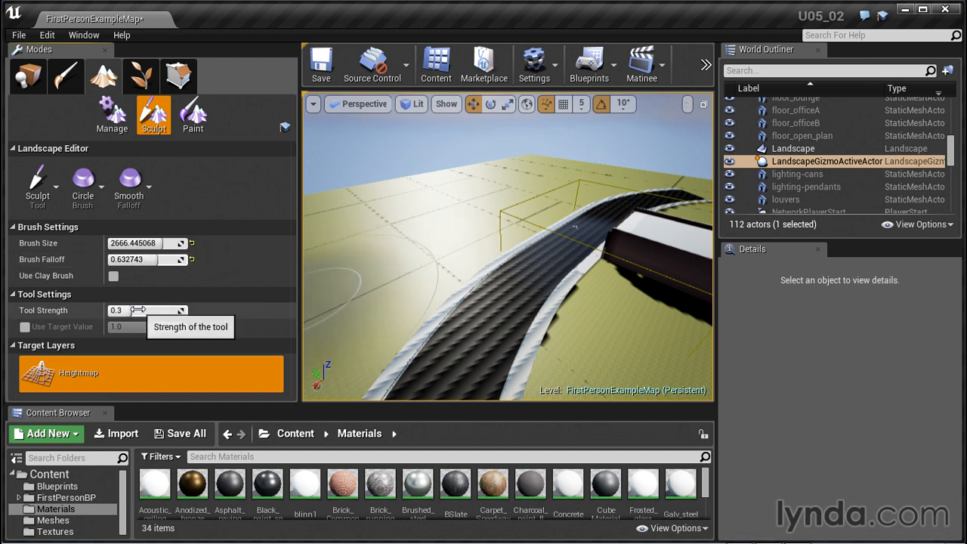
pyautogui.moveTo(121, 310); pyautogui.dragTo(121, 309)
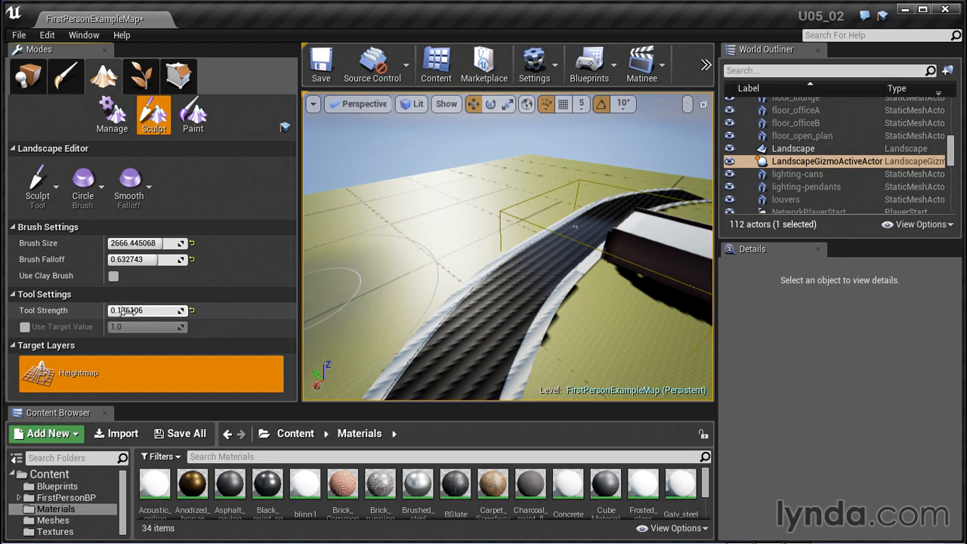
# Enlarge the viewport by narrowing the Modes and World Outliner panels
pyautogui.moveTo(499, 302); pyautogui.dragTo(393, 302, button='right')
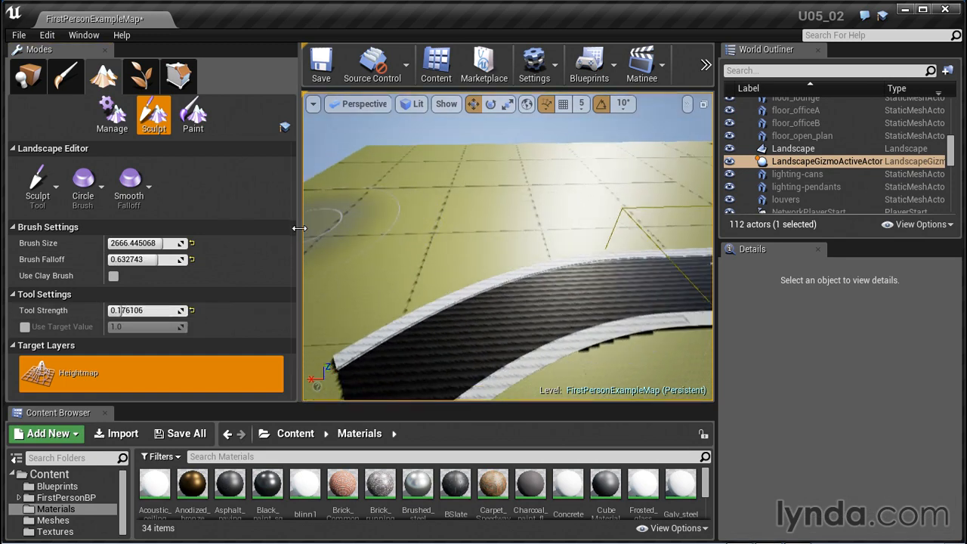
pyautogui.moveTo(299, 228); pyautogui.dragTo(187, 226)
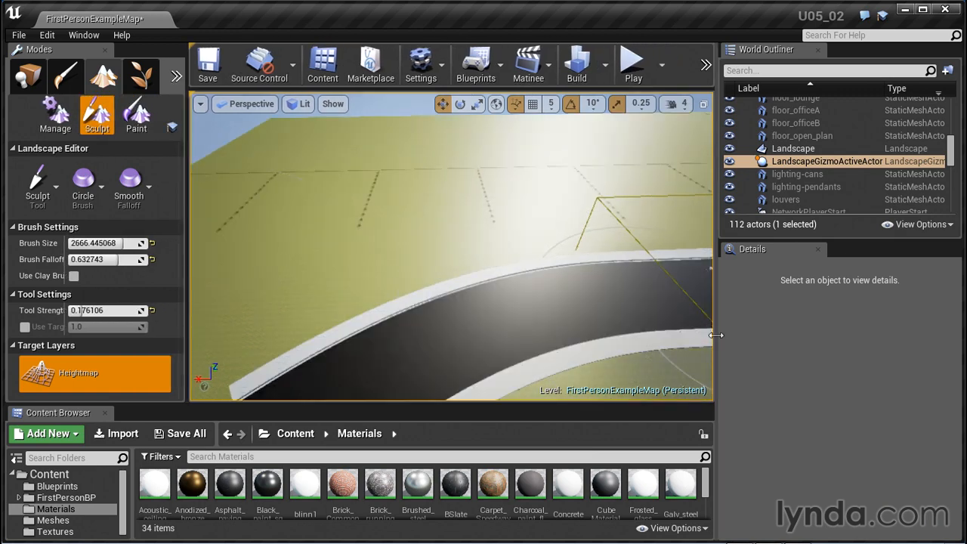
pyautogui.moveTo(716, 334); pyautogui.dragTo(818, 337)
pyautogui.moveTo(588, 322); pyautogui.dragTo(661, 302, button='right')
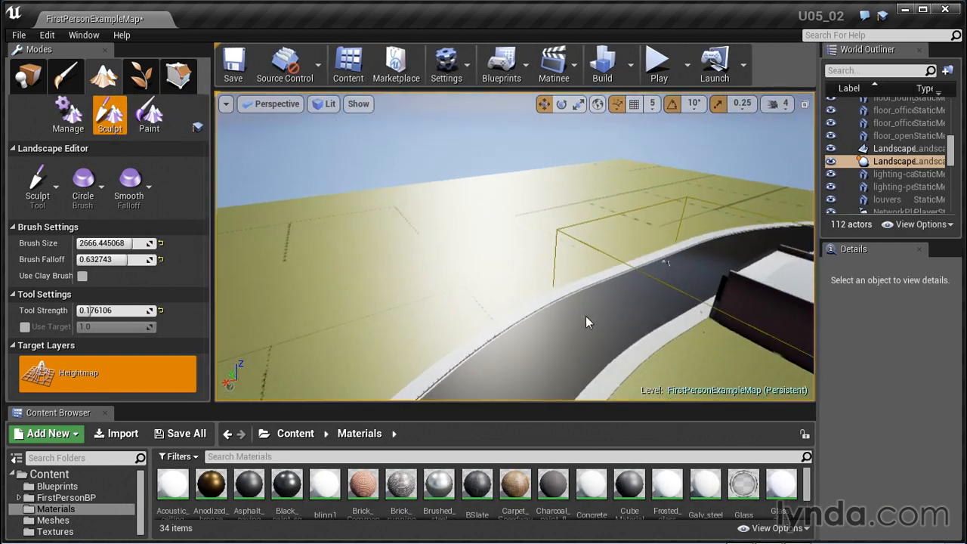
# Sculpt a ridge of rolling hills along the outer side of the road, undoing the last two strokes
pyautogui.moveTo(334, 303)
pyautogui.mouseDown()
pyautogui.moveTo(327, 286)
pyautogui.moveTo(518, 211)
pyautogui.mouseUp()
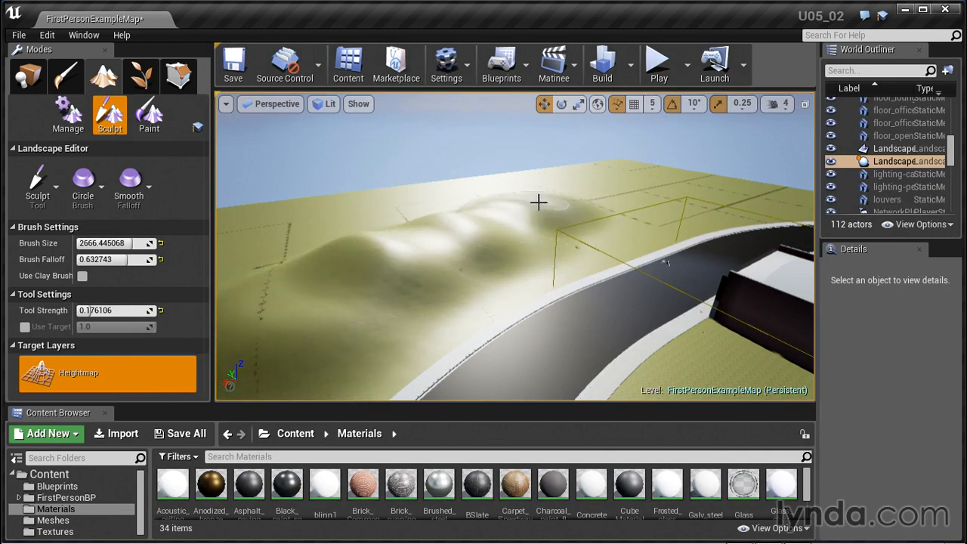
pyautogui.moveTo(463, 225); pyautogui.dragTo(469, 224)
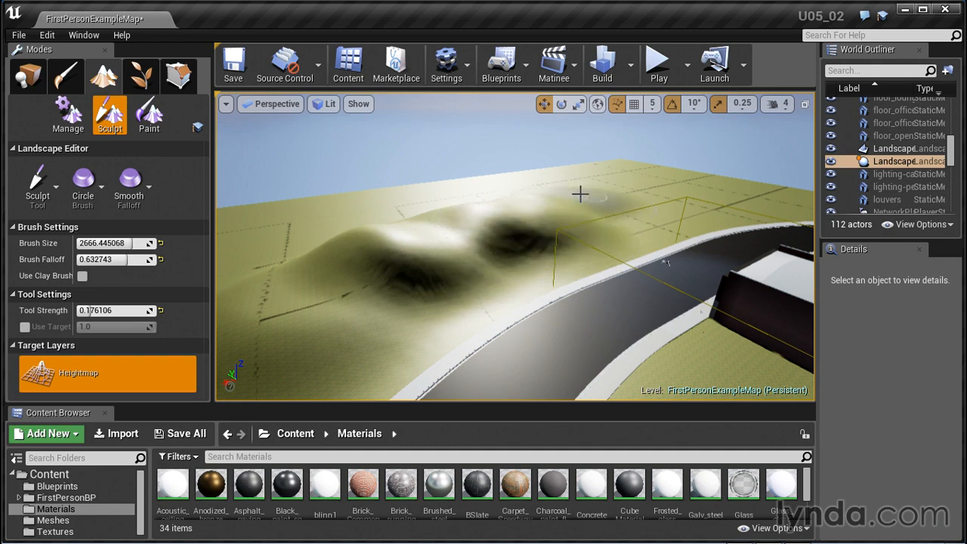
pyautogui.moveTo(563, 208); pyautogui.dragTo(483, 211, button='right')
pyautogui.moveTo(460, 241)
pyautogui.mouseDown()
pyautogui.moveTo(391, 214)
pyautogui.moveTo(510, 182)
pyautogui.moveTo(565, 199)
pyautogui.moveTo(529, 211)
pyautogui.moveTo(546, 144)
pyautogui.moveTo(528, 234)
pyautogui.moveTo(484, 240)
pyautogui.mouseUp()
pyautogui.hotkey('ctrl', 'z')
pyautogui.hotkey('ctrl', 'z')
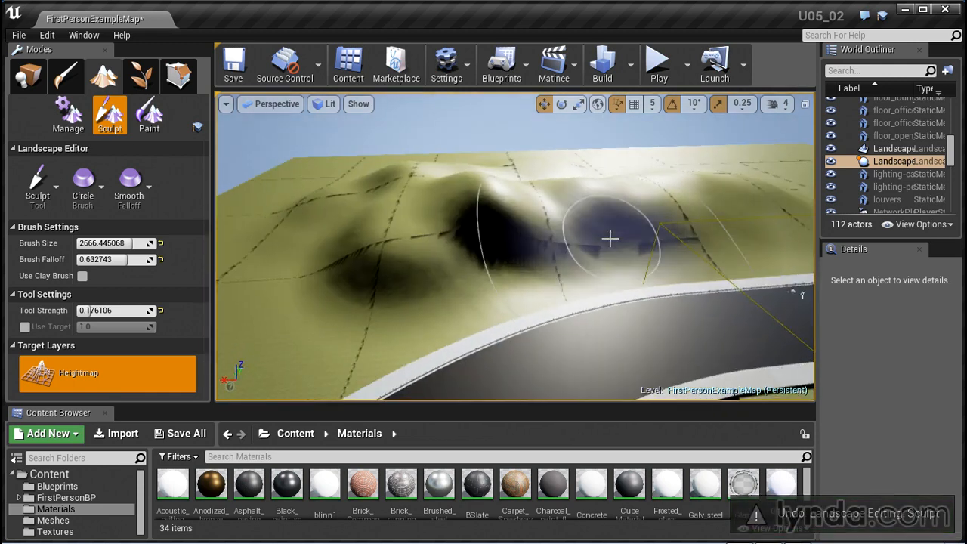
# Extend the sculpted hills along the road toward its far end, undoing the last unwanted strokes
pyautogui.scroll(-5, 610, 240)
pyautogui.scroll(-1, 578, 277)
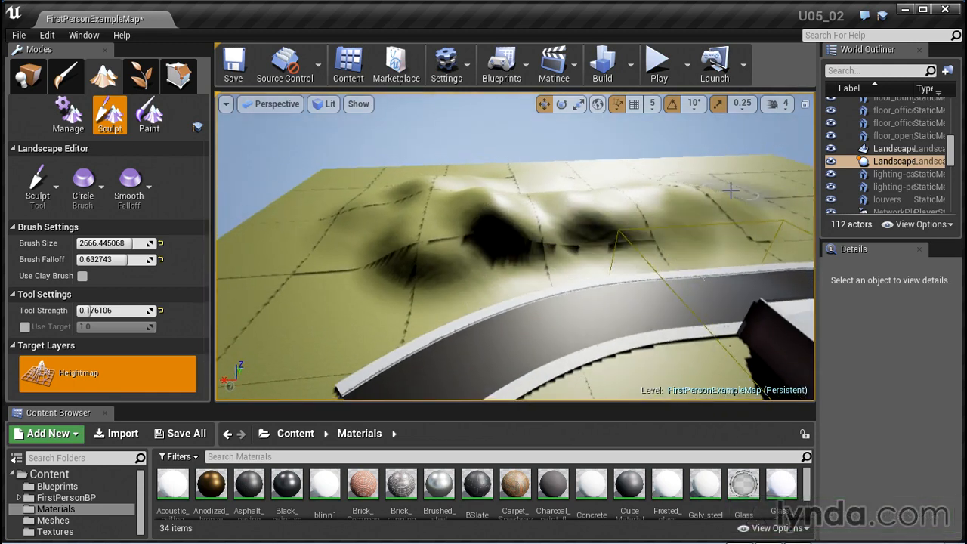
pyautogui.moveTo(730, 188); pyautogui.dragTo(757, 193)
pyautogui.keyDown('alt'); pyautogui.moveTo(658, 213); pyautogui.dragTo(648, 178); pyautogui.keyUp('alt')
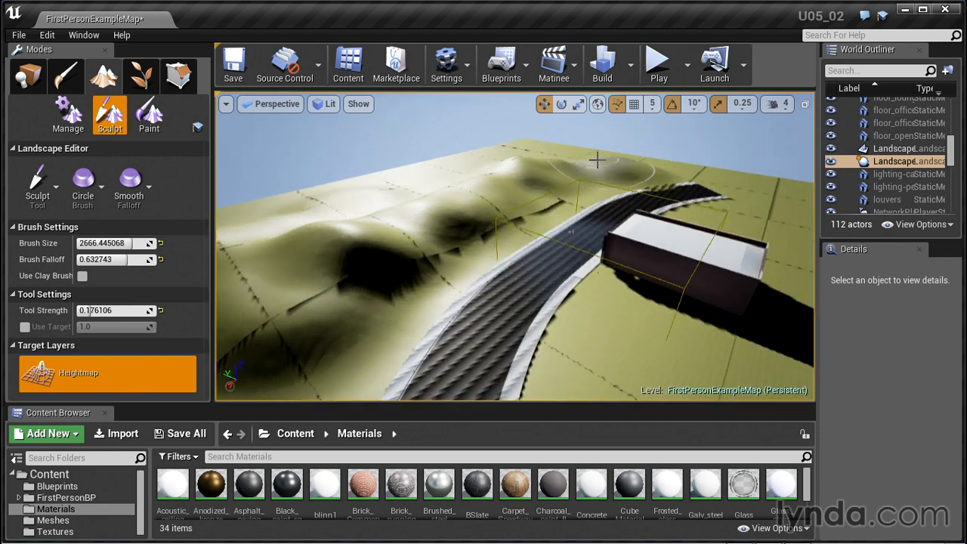
pyautogui.moveTo(597, 160)
pyautogui.mouseDown()
pyautogui.moveTo(577, 165)
pyautogui.moveTo(706, 195)
pyautogui.mouseUp()
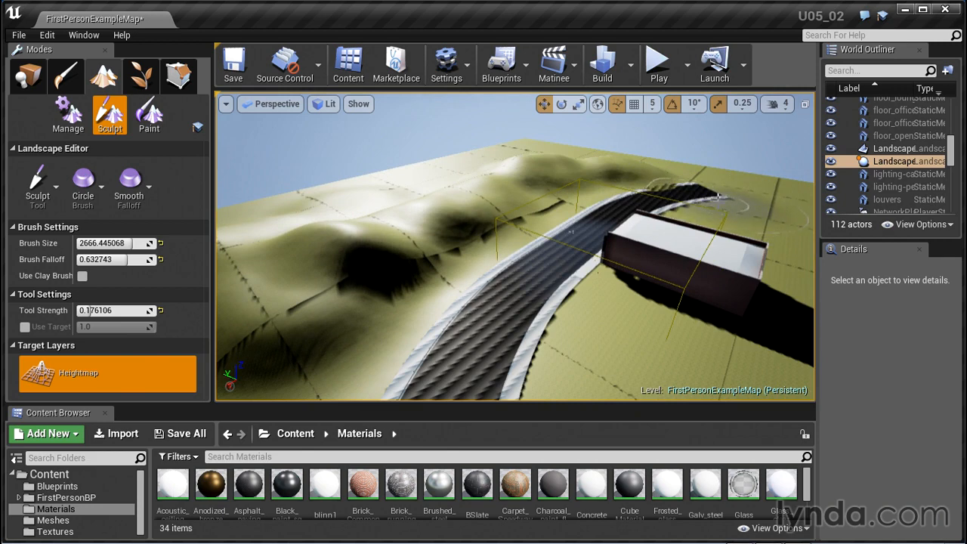
pyautogui.hotkey('ctrl', 'z')
pyautogui.hotkey('ctrl', 'z')
pyautogui.hotkey('ctrl', 'z')
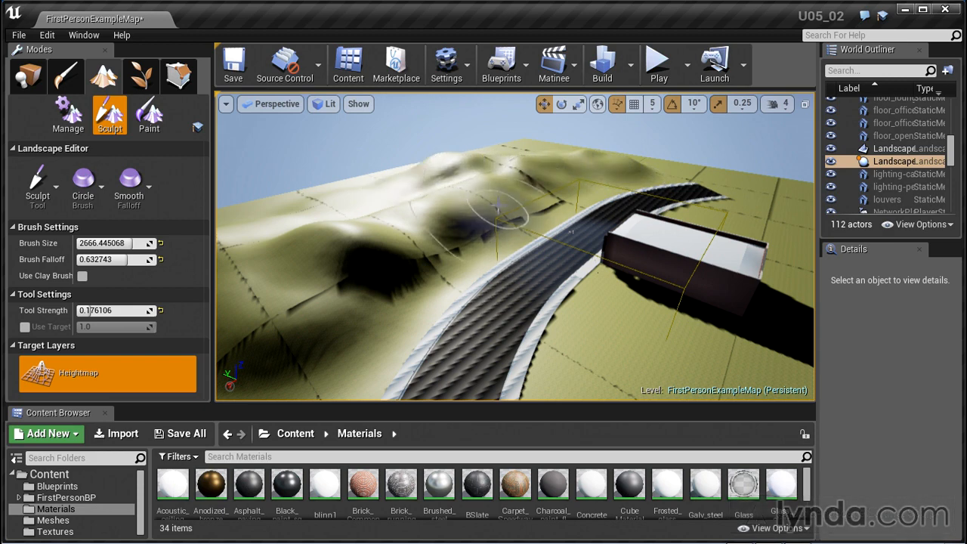
# Inspect the flat terrain and road around the front of the building at ground level
pyautogui.moveTo(514, 212); pyautogui.dragTo(496, 125, button='right')
pyautogui.moveTo(641, 344)
pyautogui.mouseDown(button='middle')
pyautogui.moveTo(636, 365)
pyautogui.moveTo(674, 403)
pyautogui.mouseUp(button='middle')
pyautogui.moveTo(299, 323); pyautogui.dragTo(559, 321, button='right')
pyautogui.scroll(-5, 292, 324)
pyautogui.scroll(-3, 320, 336)
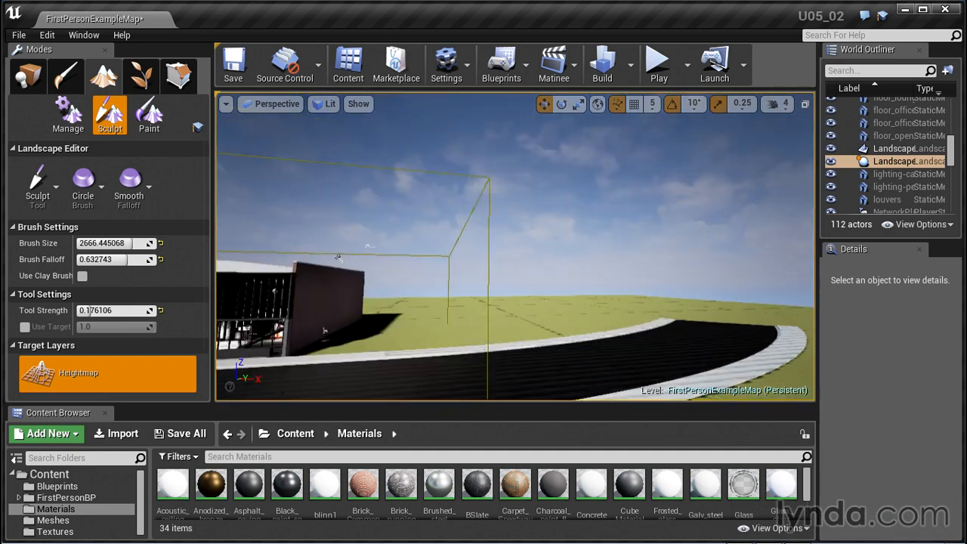
# Leave landscape editing for Place mode, select the walkway in front of the building, and frame it in the view
pyautogui.moveTo(314, 347); pyautogui.dragTo(249, 346, button='middle')
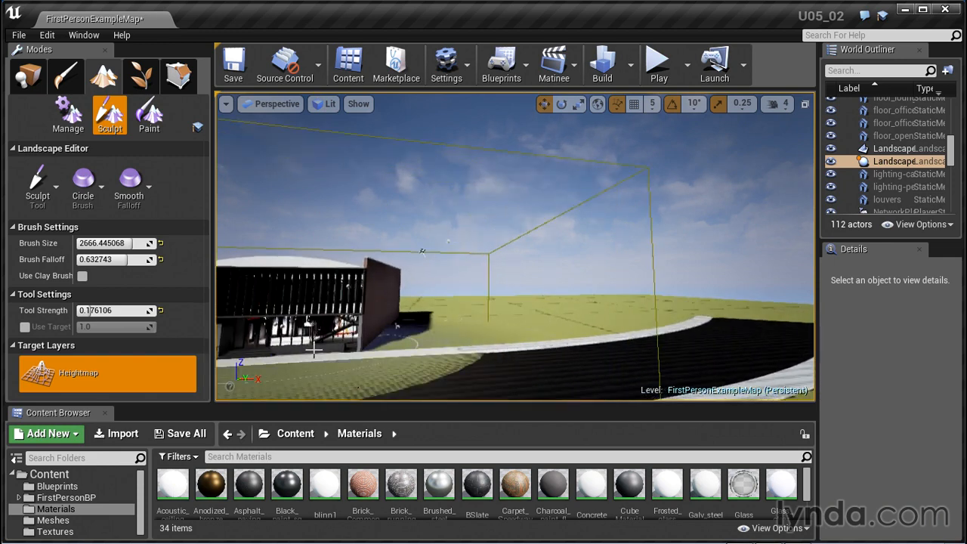
pyautogui.click(28, 75)
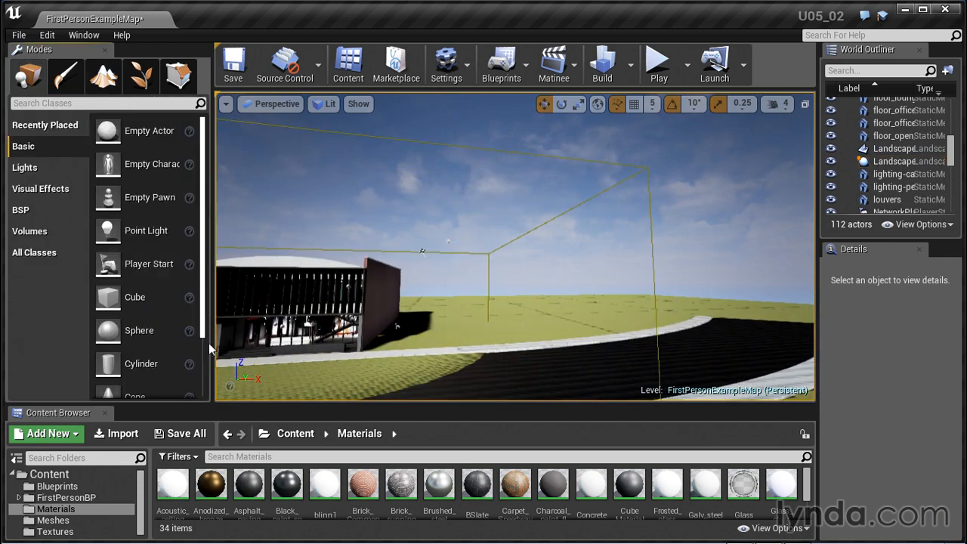
pyautogui.click(324, 349)
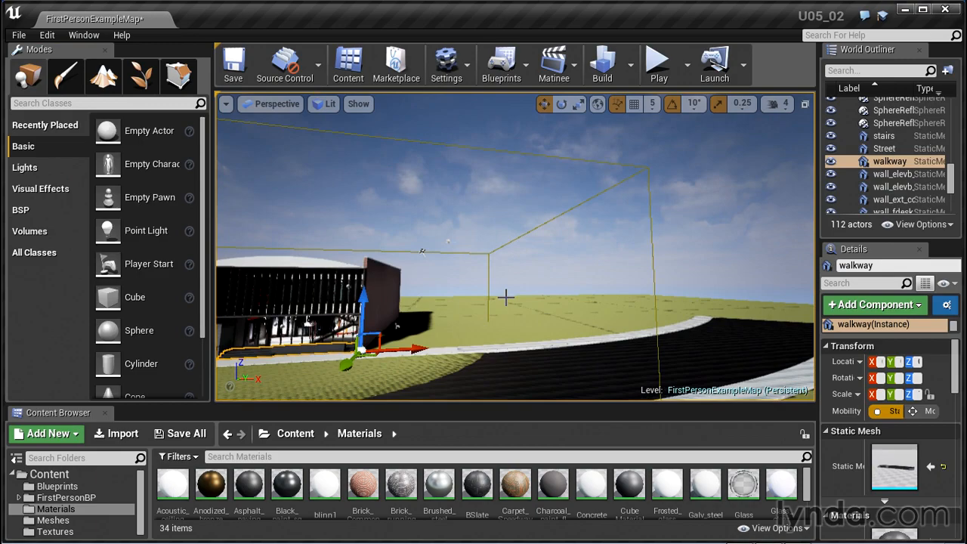
pyautogui.press('f')
pyautogui.keyDown('alt'); pyautogui.moveTo(571, 238); pyautogui.dragTo(559, 283); pyautogui.keyUp('alt')
pyautogui.scroll(5, 571, 238)
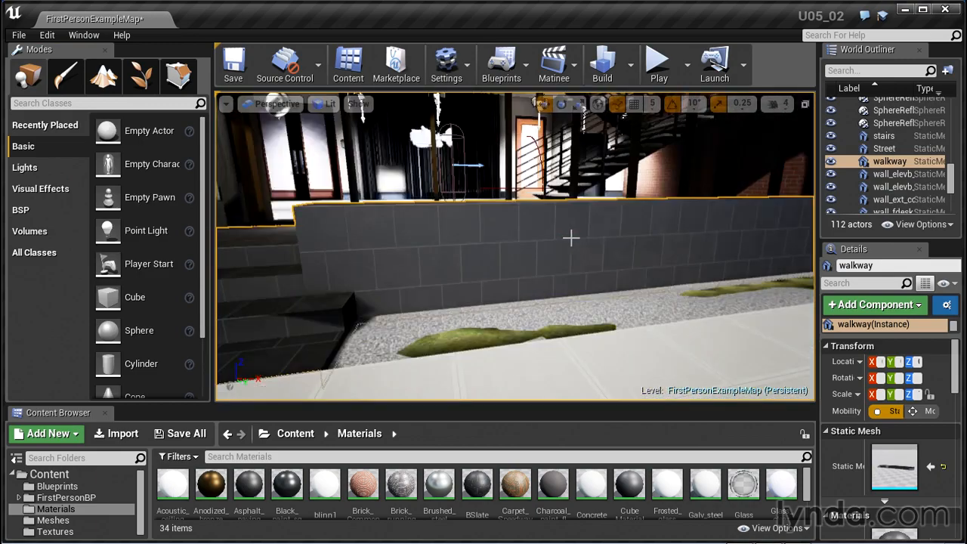
# Examine the sculpted hills from inside the building's lobby and from the walkway outside its entrance
pyautogui.keyDown('alt'); pyautogui.moveTo(571, 238); pyautogui.dragTo(529, 278); pyautogui.keyUp('alt')
pyautogui.keyDown('alt'); pyautogui.moveTo(551, 230); pyautogui.dragTo(581, 271); pyautogui.keyUp('alt')
pyautogui.keyDown('alt'); pyautogui.moveTo(652, 286); pyautogui.dragTo(516, 245); pyautogui.keyUp('alt')
pyautogui.scroll(-5, 666, 294)
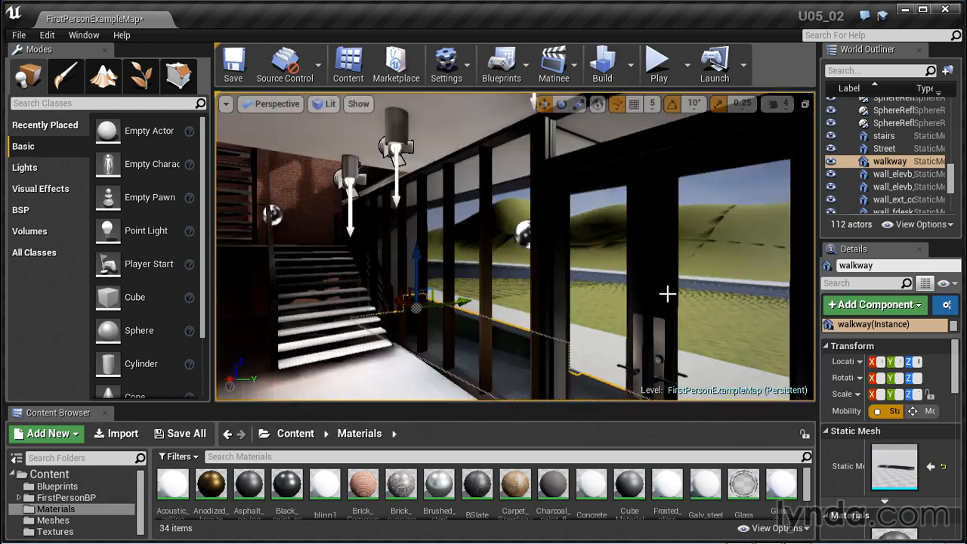
pyautogui.scroll(8, 666, 294)
pyautogui.scroll(-6, 664, 296)
pyautogui.scroll(5, 667, 303)
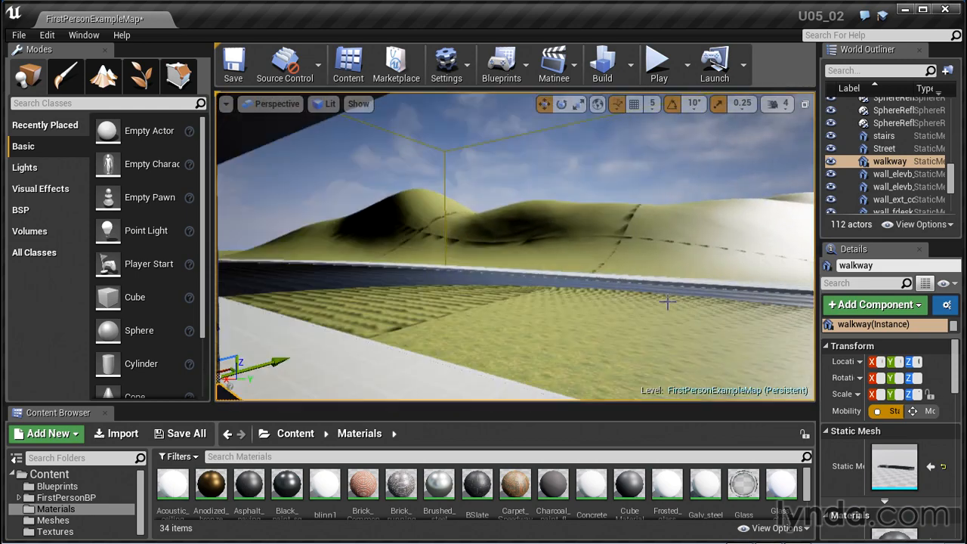
pyautogui.scroll(-5, 665, 319)
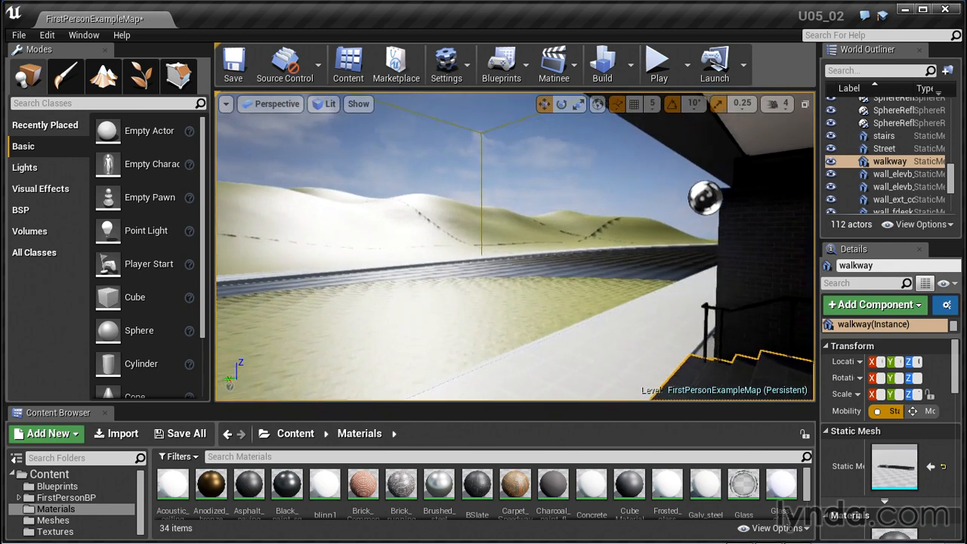
pyautogui.moveTo(666, 317); pyautogui.dragTo(294, 305, button='right')
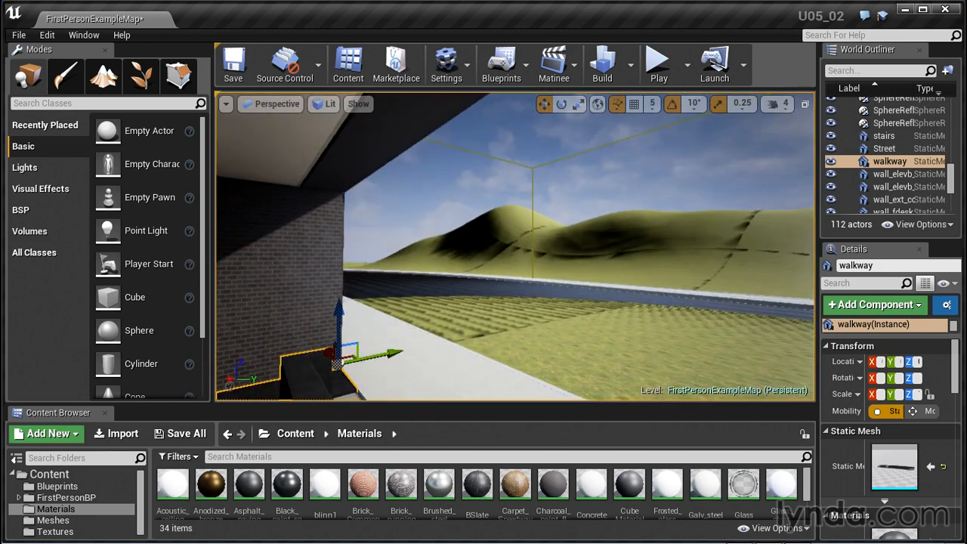
# Return to Landscape Sculpt mode and raise rolling hills behind the building and around the far end of the road
pyautogui.press('f')
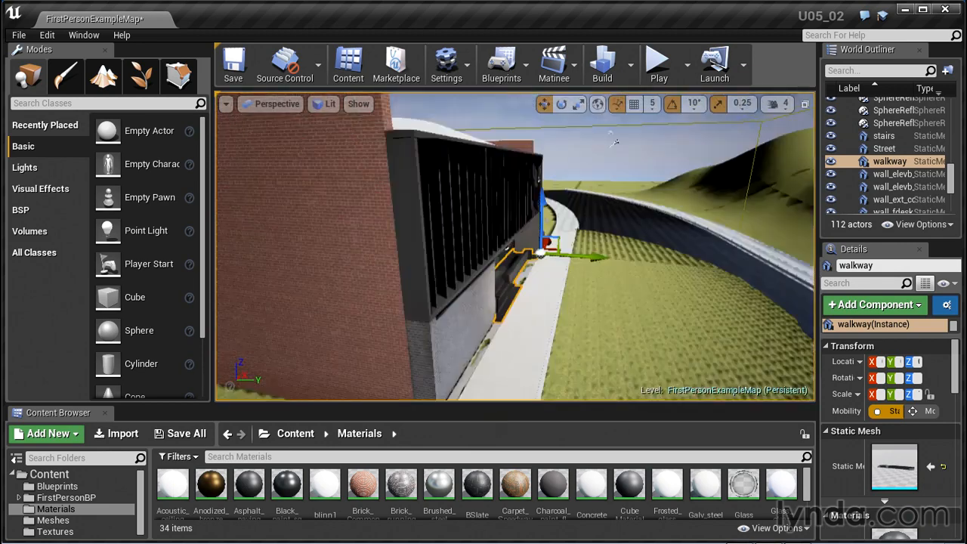
pyautogui.scroll(-2, 697, 275)
pyautogui.moveTo(583, 311); pyautogui.dragTo(657, 290)
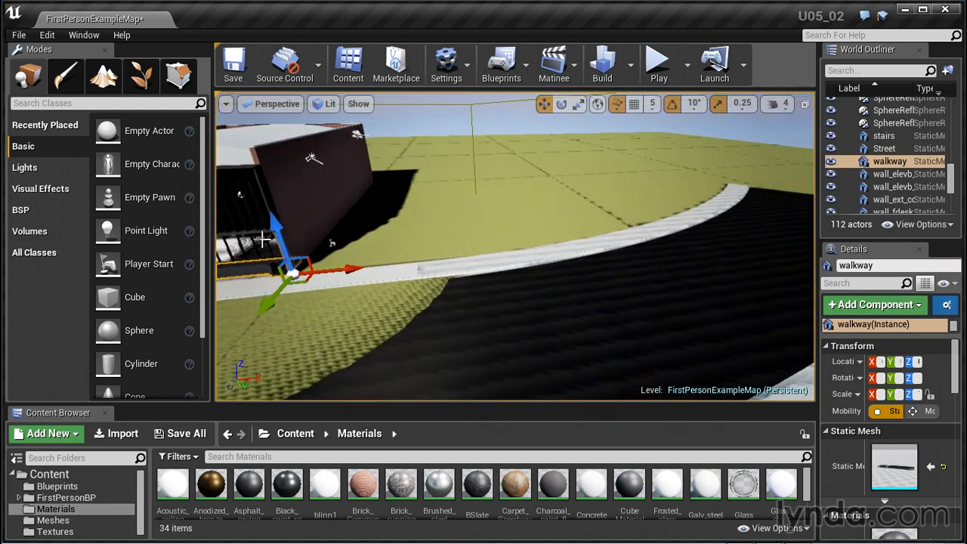
pyautogui.hotkey('shift', '3')
pyautogui.moveTo(578, 263); pyautogui.dragTo(577, 241, button='right')
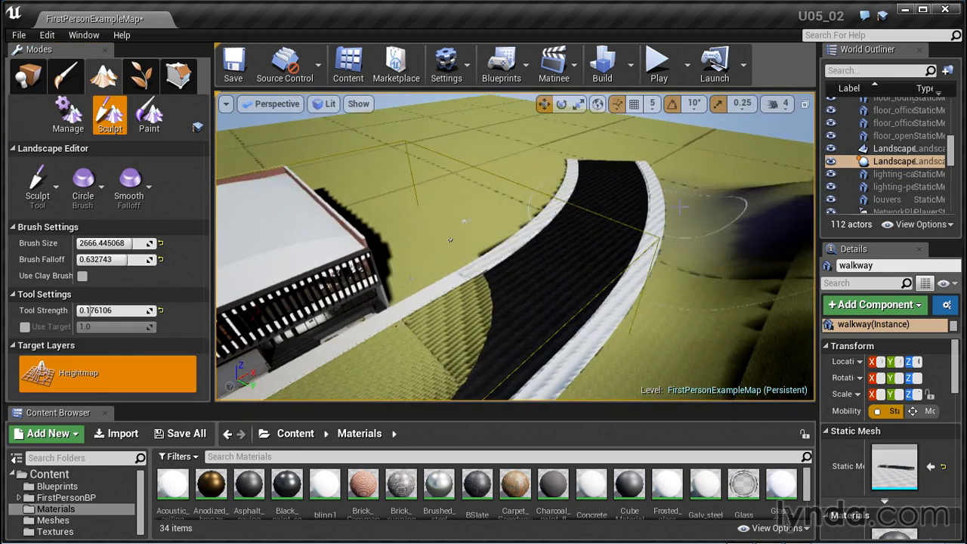
pyautogui.moveTo(681, 205)
pyautogui.mouseDown()
pyautogui.moveTo(754, 142)
pyautogui.moveTo(539, 134)
pyautogui.mouseUp()
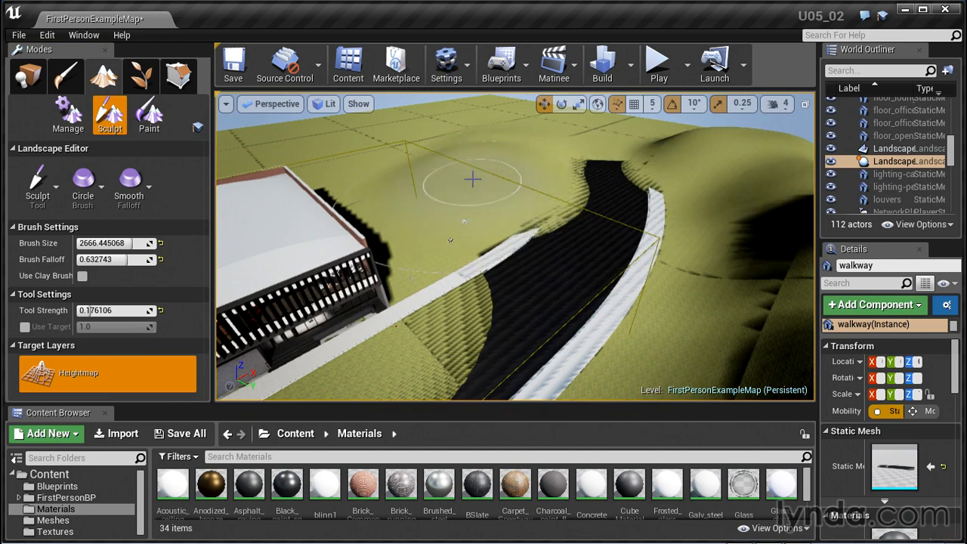
pyautogui.moveTo(472, 179); pyautogui.dragTo(455, 175)
pyautogui.moveTo(441, 152); pyautogui.dragTo(362, 151, button='right')
pyautogui.moveTo(345, 106)
pyautogui.mouseDown(button='right')
pyautogui.moveTo(244, 158)
pyautogui.moveTo(568, 179)
pyautogui.moveTo(495, 213)
pyautogui.moveTo(458, 212)
pyautogui.moveTo(485, 225)
pyautogui.mouseUp(button='right')
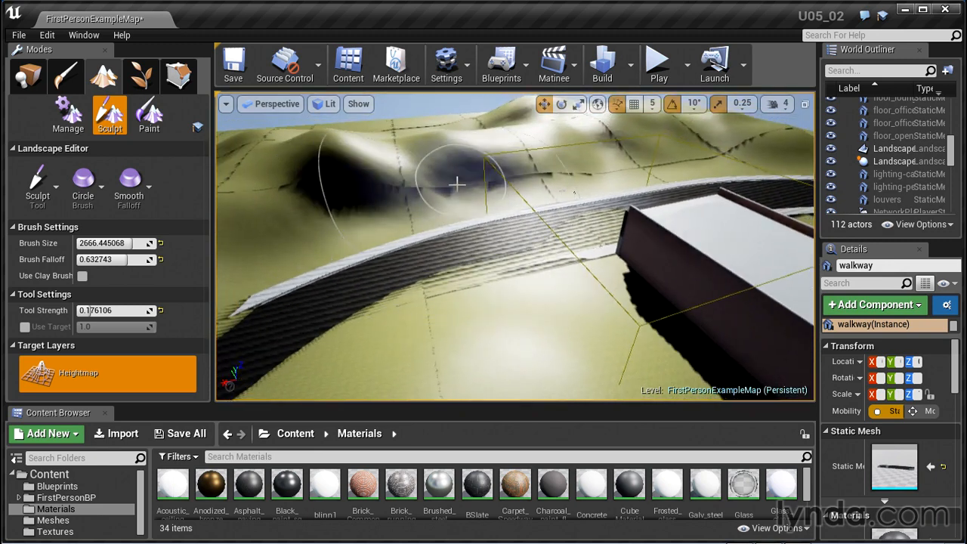
# Add further sculpt strokes to the ridge of hills across the road from the building
pyautogui.moveTo(457, 182)
pyautogui.mouseDown()
pyautogui.moveTo(328, 167)
pyautogui.moveTo(333, 133)
pyautogui.mouseUp()
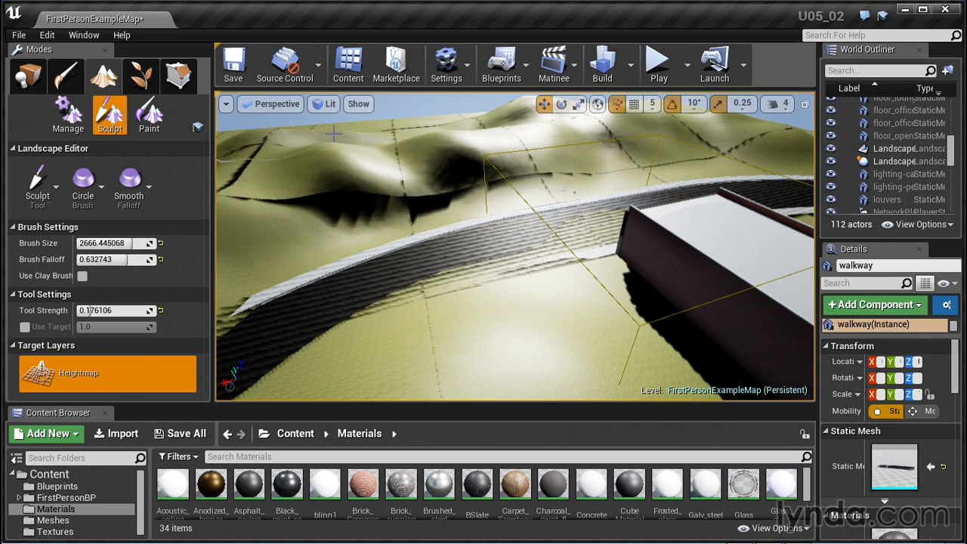
pyautogui.moveTo(398, 128); pyautogui.dragTo(460, 134)
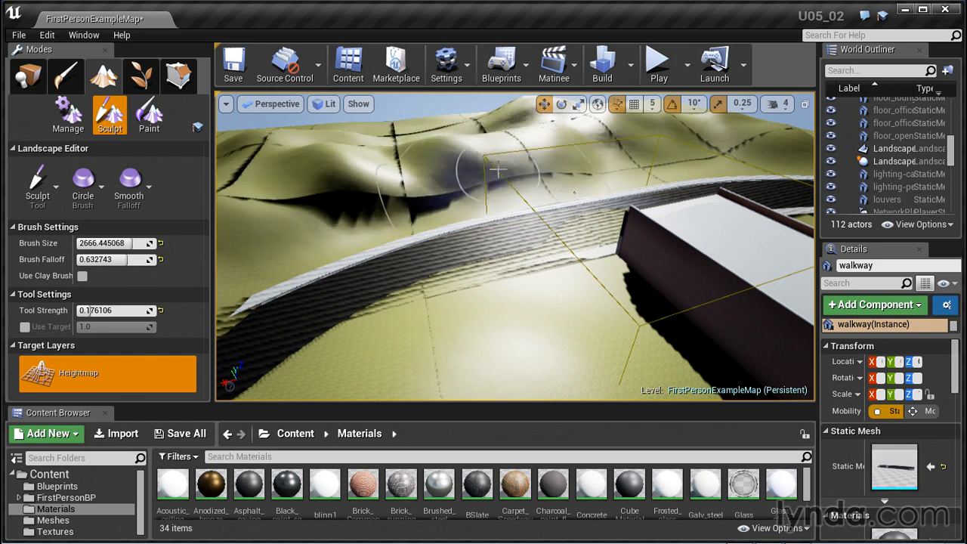
pyautogui.moveTo(519, 339)
pyautogui.keyDown('shift'); pyautogui.mouseDown()
pyautogui.moveTo(461, 313)
pyautogui.moveTo(377, 347)
pyautogui.moveTo(449, 335)
pyautogui.moveTo(434, 317)
pyautogui.mouseUp(); pyautogui.keyUp('shift')
pyautogui.keyDown('alt'); pyautogui.moveTo(433, 317); pyautogui.dragTo(679, 325); pyautogui.keyUp('alt')
pyautogui.moveTo(367, 262)
pyautogui.keyDown('shift'); pyautogui.mouseDown()
pyautogui.moveTo(375, 261)
pyautogui.moveTo(249, 226)
pyautogui.mouseUp(); pyautogui.keyUp('shift')
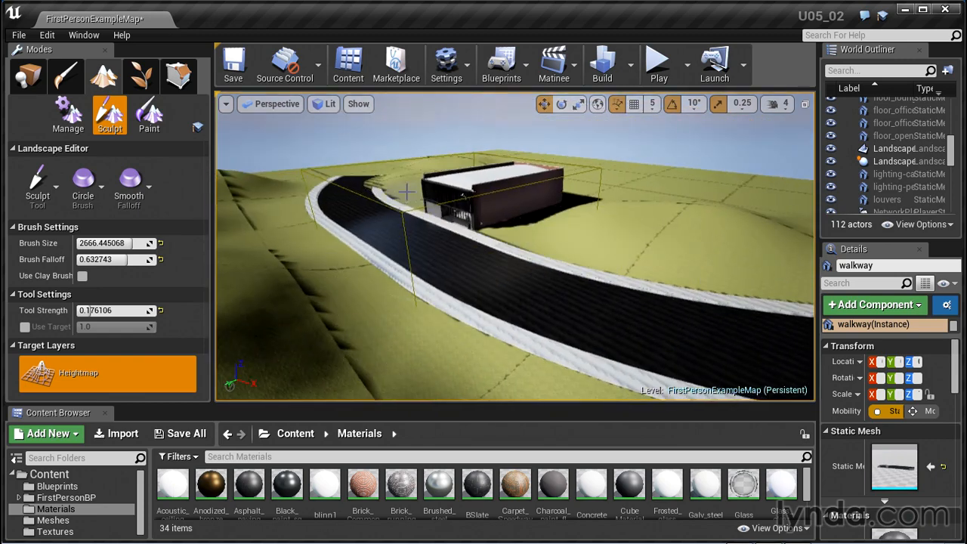
pyautogui.moveTo(394, 173)
pyautogui.keyDown('alt'); pyautogui.mouseDown()
pyautogui.moveTo(484, 182)
pyautogui.moveTo(595, 224)
pyautogui.mouseUp(); pyautogui.keyUp('alt')
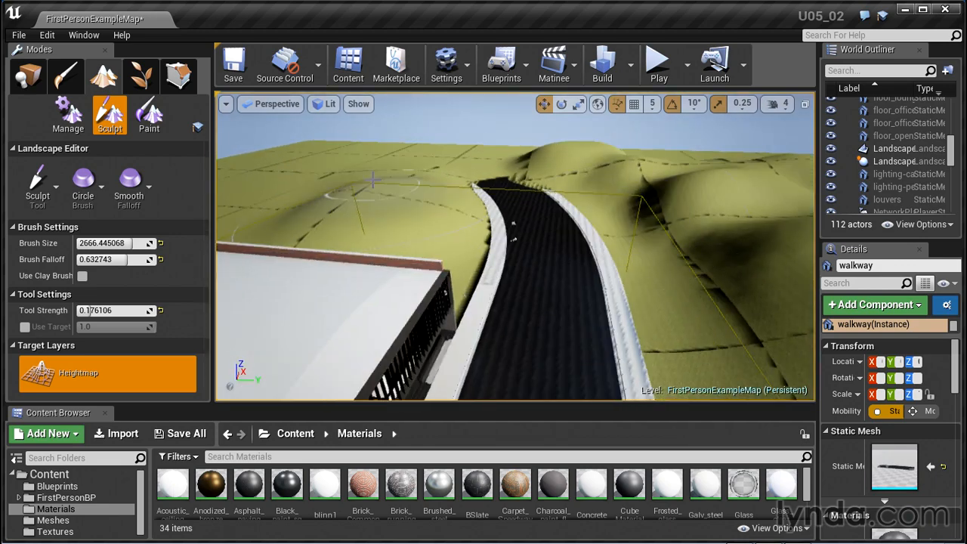
# Compare the terrain in the Unlit and Detail Lighting view modes and restore the Lit view
pyautogui.click(325, 105)
pyautogui.click(338, 148)
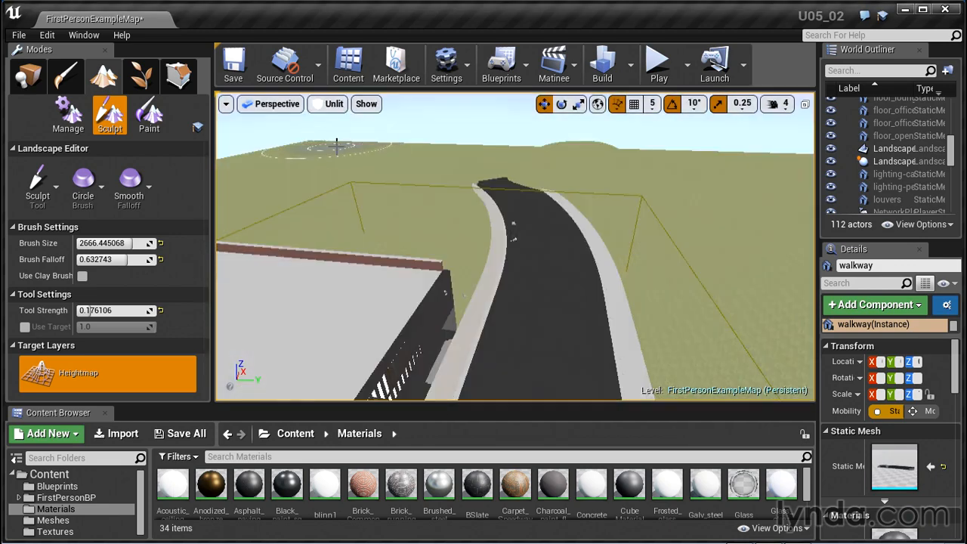
pyautogui.keyDown('alt'); pyautogui.moveTo(549, 244); pyautogui.dragTo(627, 253); pyautogui.keyUp('alt')
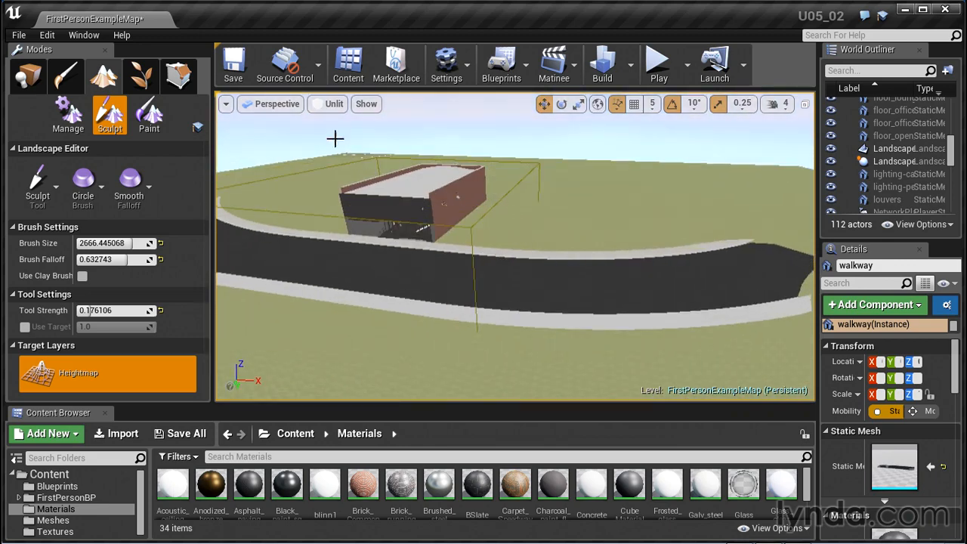
pyautogui.click(330, 104)
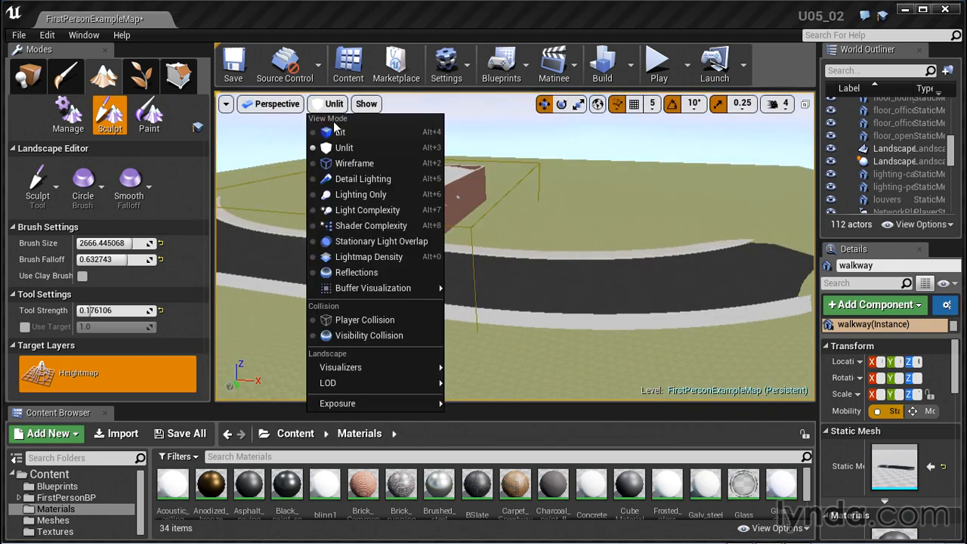
pyautogui.click(340, 181)
pyautogui.moveTo(462, 198)
pyautogui.keyDown('alt'); pyautogui.mouseDown()
pyautogui.moveTo(408, 216)
pyautogui.moveTo(272, 231)
pyautogui.moveTo(551, 220)
pyautogui.mouseUp(); pyautogui.keyUp('alt')
pyautogui.click(360, 109)
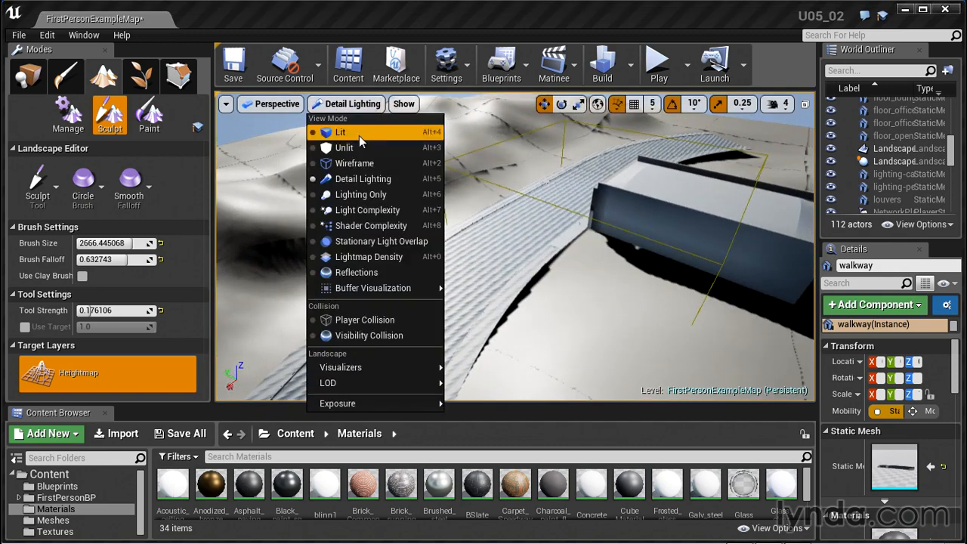
pyautogui.click(361, 134)
# Soften the sharp hills across the road with the Smooth tool
pyautogui.moveTo(582, 255)
pyautogui.keyDown('alt'); pyautogui.mouseDown()
pyautogui.moveTo(495, 215)
pyautogui.moveTo(541, 218)
pyautogui.moveTo(548, 234)
pyautogui.mouseUp(); pyautogui.keyUp('alt')
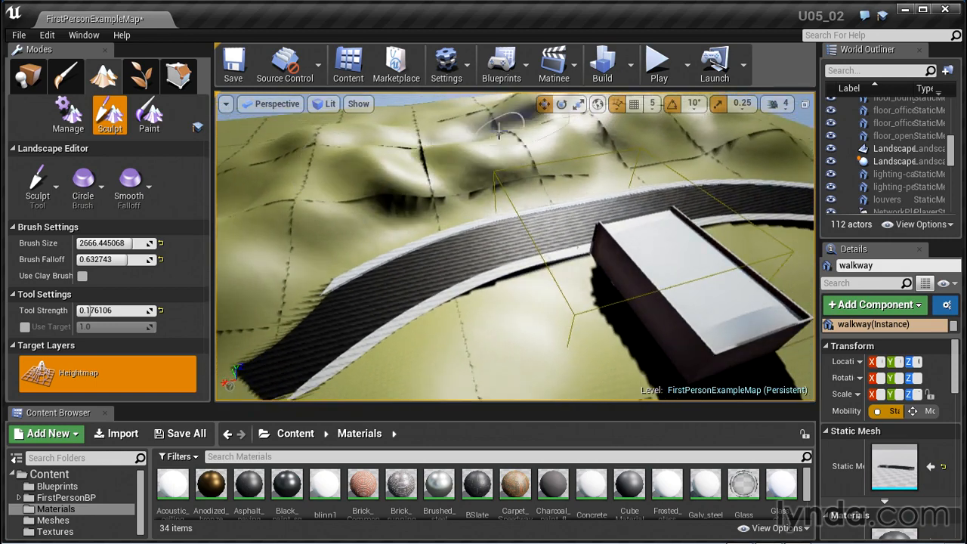
pyautogui.keyDown('alt'); pyautogui.moveTo(511, 184); pyautogui.dragTo(532, 144); pyautogui.keyUp('alt')
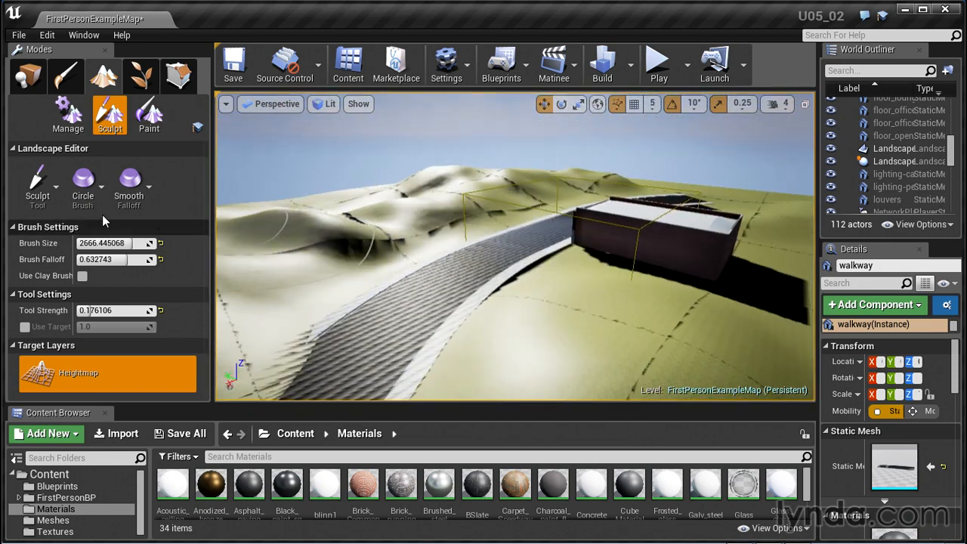
pyautogui.click(54, 194)
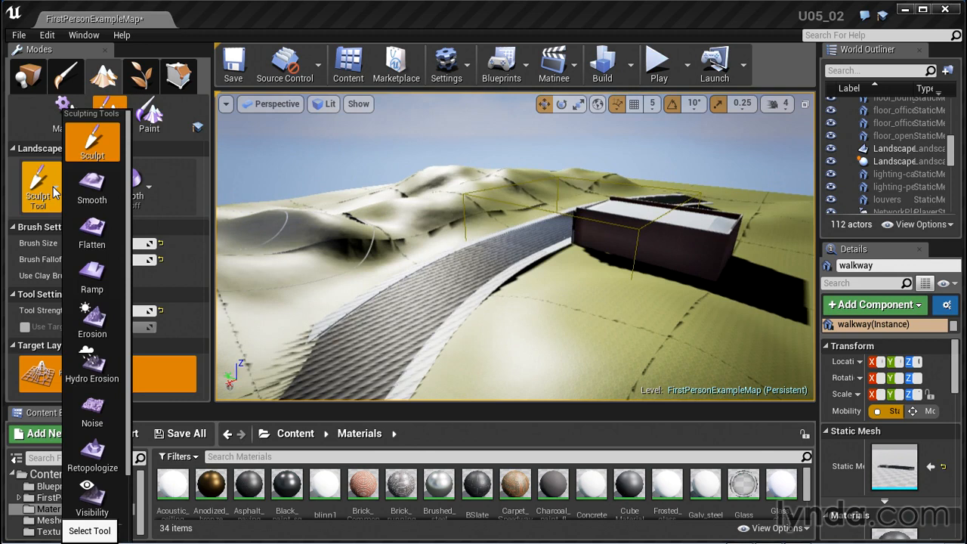
pyautogui.click(97, 189)
pyautogui.moveTo(428, 224)
pyautogui.keyDown('alt'); pyautogui.mouseDown()
pyautogui.moveTo(436, 198)
pyautogui.moveTo(408, 195)
pyautogui.moveTo(411, 214)
pyautogui.moveTo(574, 150)
pyautogui.moveTo(532, 142)
pyautogui.mouseUp(); pyautogui.keyUp('alt')
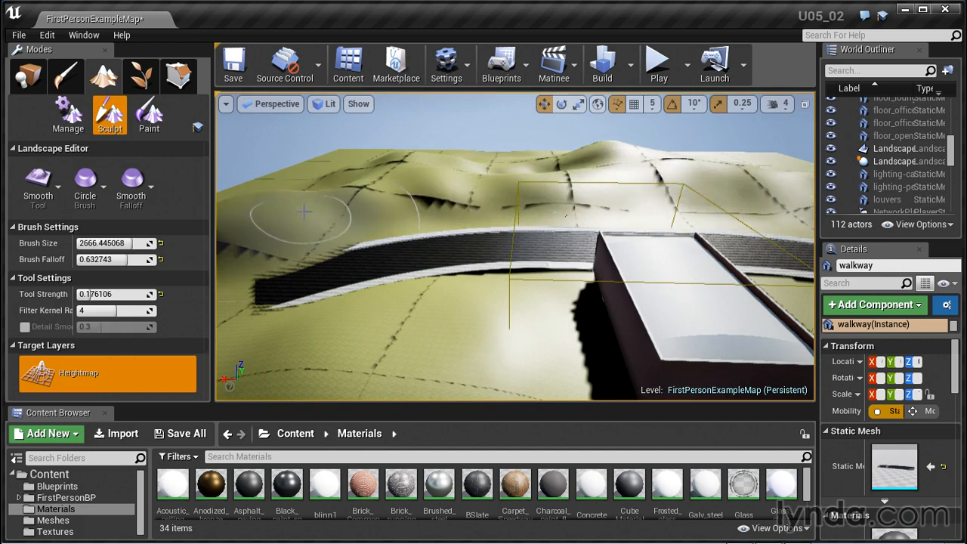
# Level parts of the hills across the road with the Flatten tool, keeping Flatten Mode at Both
pyautogui.click(41, 185)
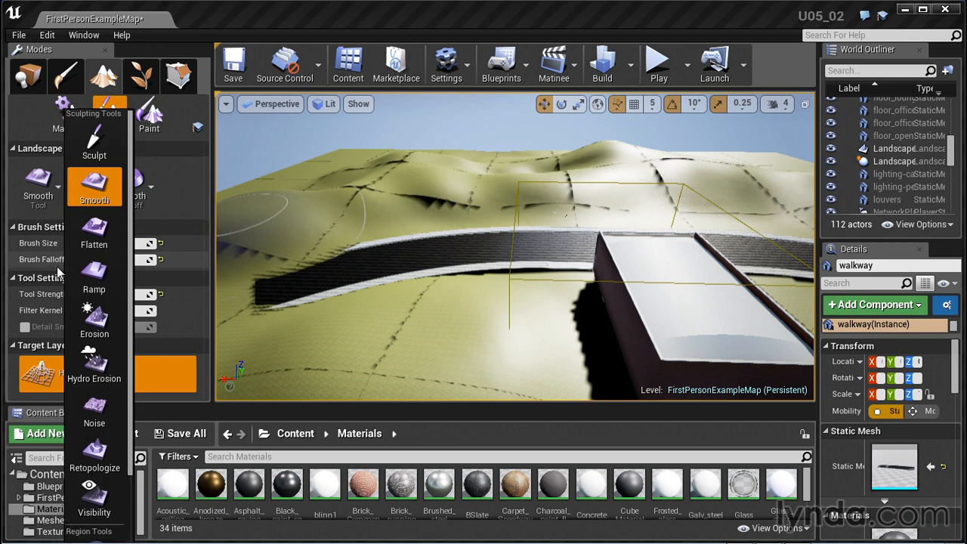
pyautogui.click(94, 231)
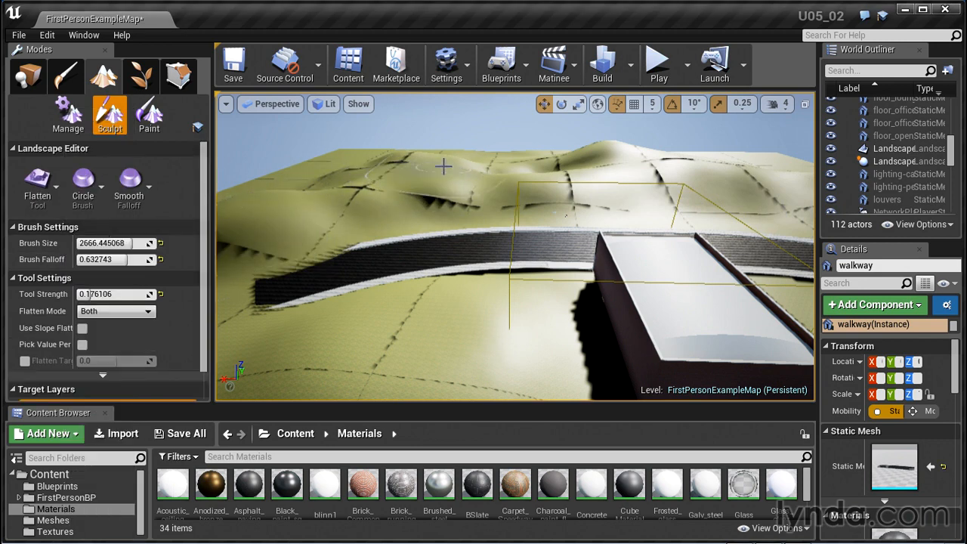
pyautogui.moveTo(547, 167); pyautogui.dragTo(701, 163)
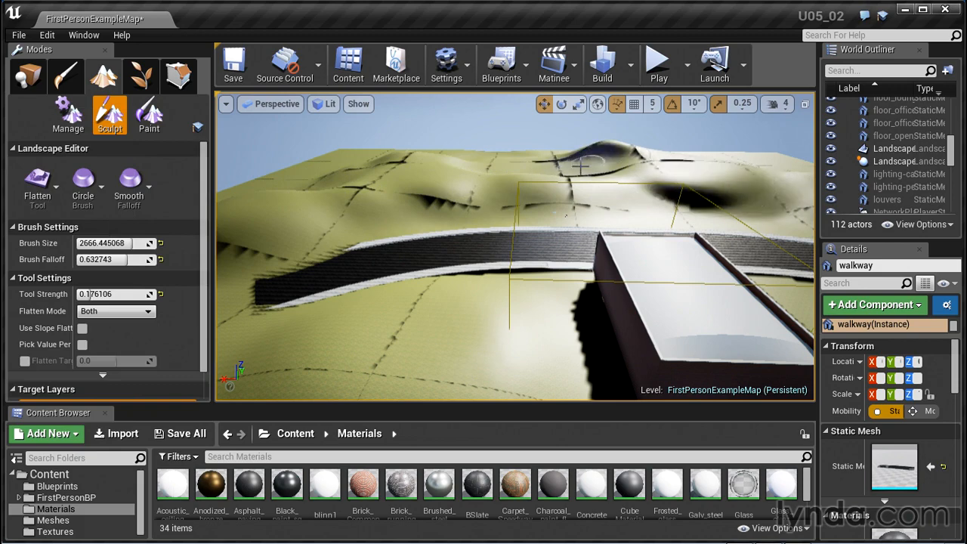
pyautogui.keyDown('alt'); pyautogui.moveTo(556, 193); pyautogui.dragTo(695, 198); pyautogui.keyUp('alt')
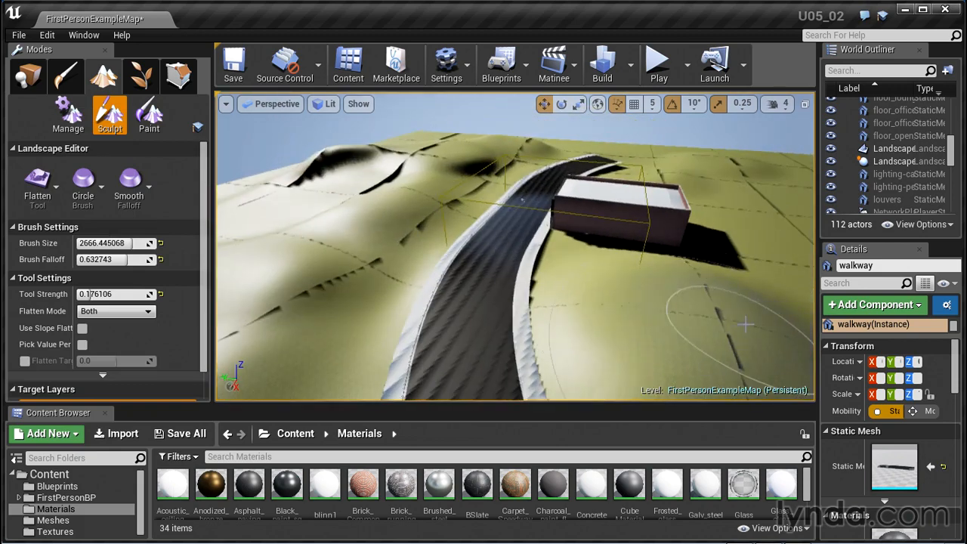
pyautogui.moveTo(602, 325)
pyautogui.keyDown('alt'); pyautogui.mouseDown()
pyautogui.moveTo(699, 319)
pyautogui.moveTo(562, 312)
pyautogui.mouseUp(); pyautogui.keyUp('alt')
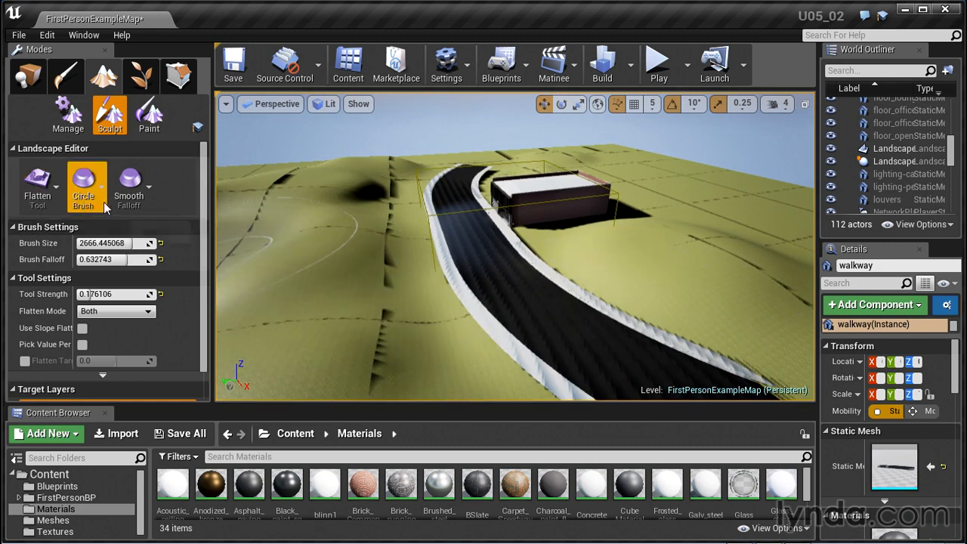
# Smooth out the harsh dips and edges in the flattened hills beside the road with the Smooth tool
pyautogui.click(37, 185)
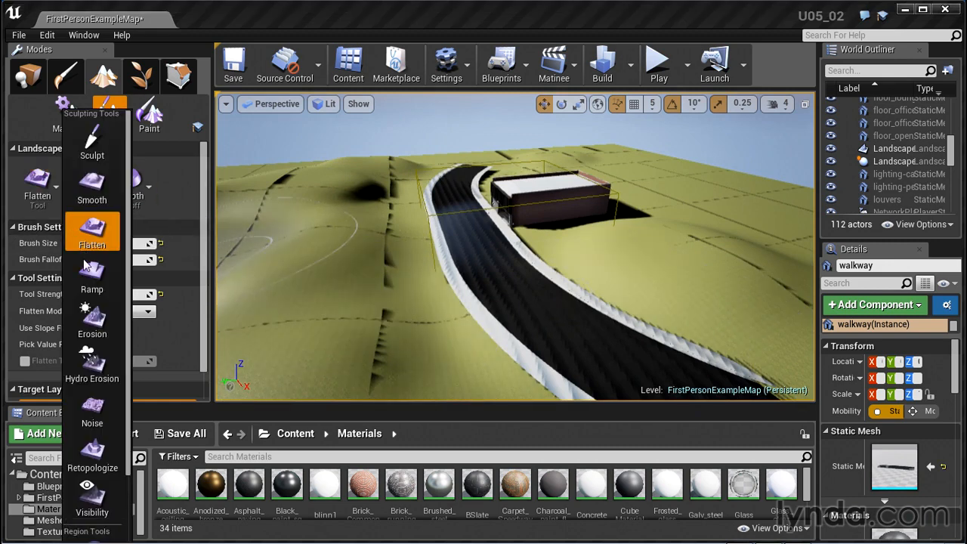
pyautogui.click(92, 185)
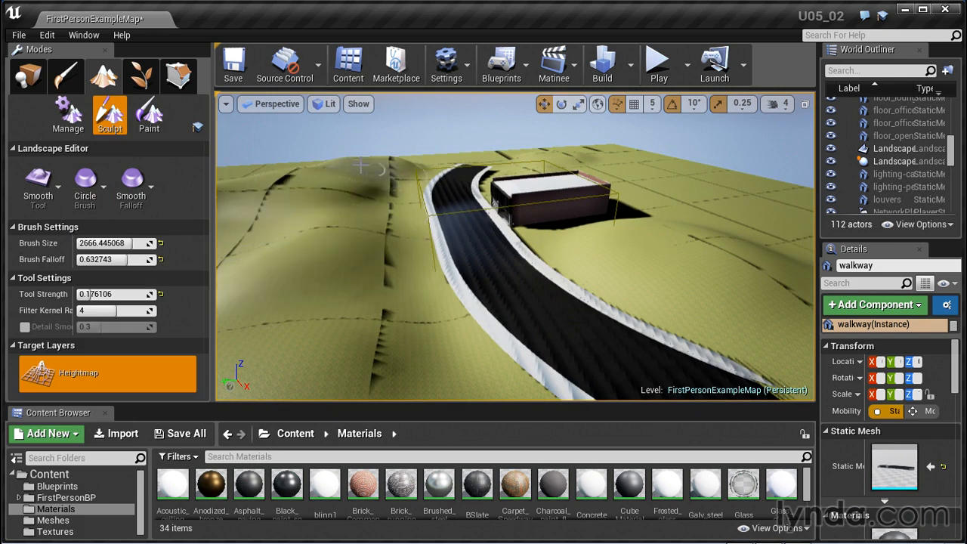
pyautogui.moveTo(361, 166)
pyautogui.mouseDown()
pyautogui.moveTo(283, 244)
pyautogui.moveTo(613, 304)
pyautogui.moveTo(691, 281)
pyautogui.moveTo(694, 213)
pyautogui.moveTo(651, 169)
pyautogui.mouseUp()
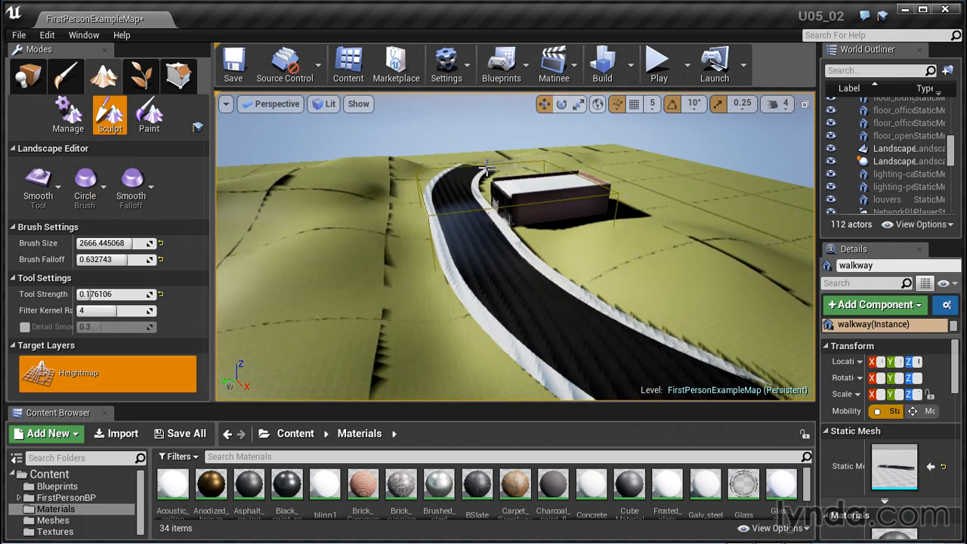
pyautogui.moveTo(380, 185)
pyautogui.mouseDown()
pyautogui.moveTo(328, 248)
pyautogui.moveTo(373, 173)
pyautogui.moveTo(555, 250)
pyautogui.moveTo(477, 312)
pyautogui.moveTo(303, 246)
pyautogui.mouseUp()
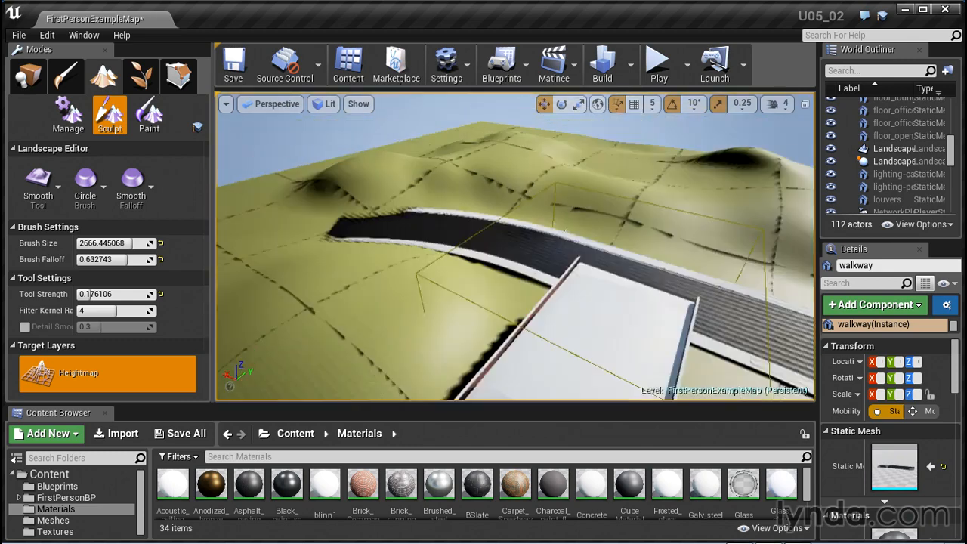
# Raise the ground along the road's edge with the Sculpt tool at a brush size of about 182
pyautogui.click(38, 181)
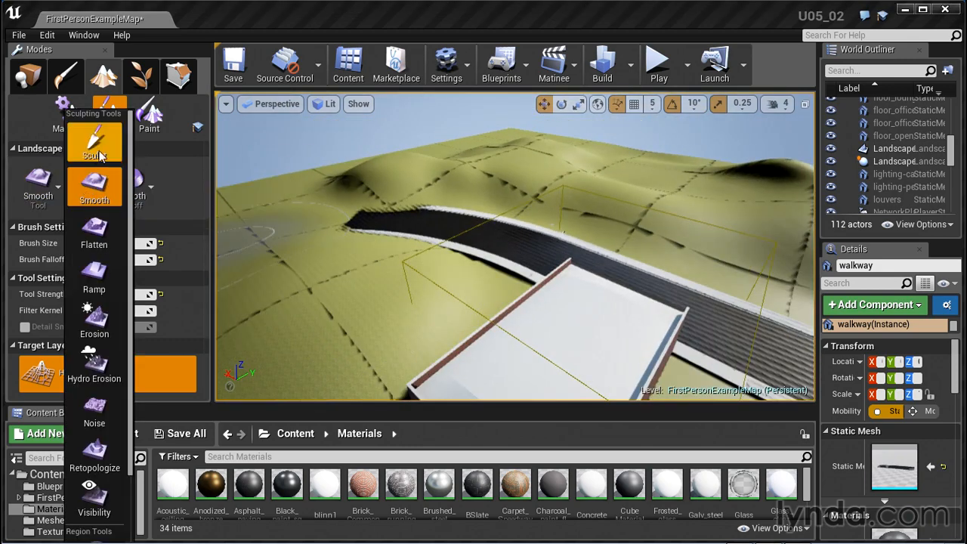
pyautogui.click(94, 144)
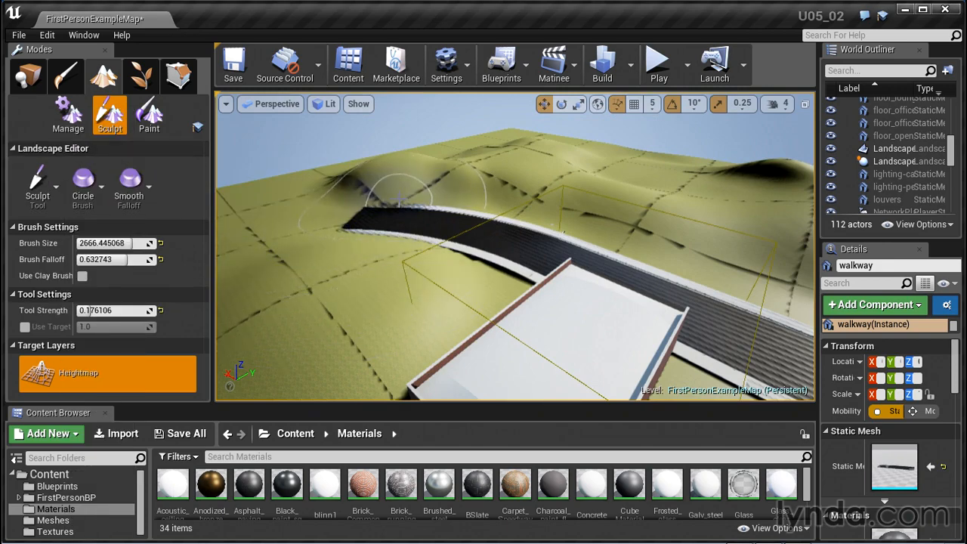
pyautogui.keyDown('alt'); pyautogui.moveTo(366, 248); pyautogui.dragTo(403, 235); pyautogui.keyUp('alt')
pyautogui.scroll(2, 444, 323)
pyautogui.scroll(4, 444, 322)
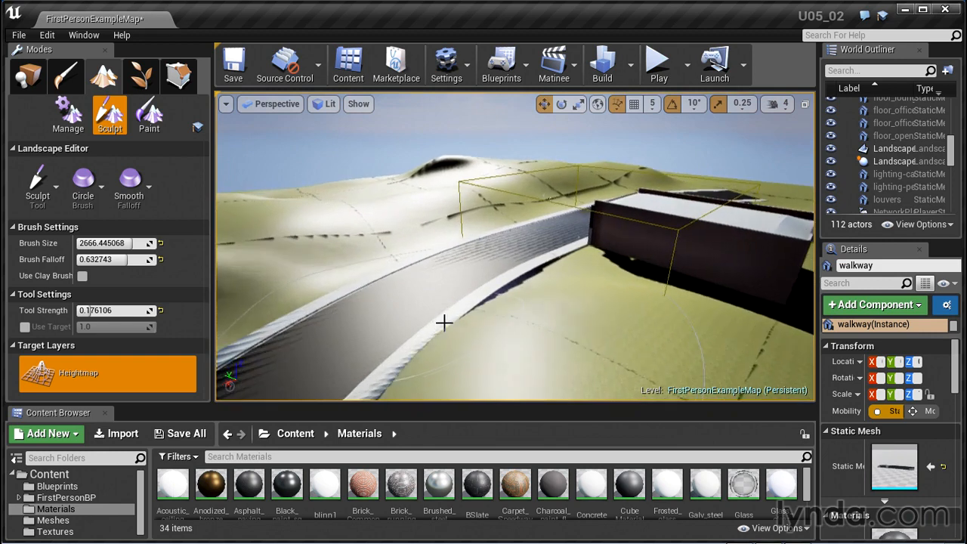
pyautogui.keyDown('alt'); pyautogui.moveTo(456, 277); pyautogui.dragTo(597, 253); pyautogui.keyUp('alt')
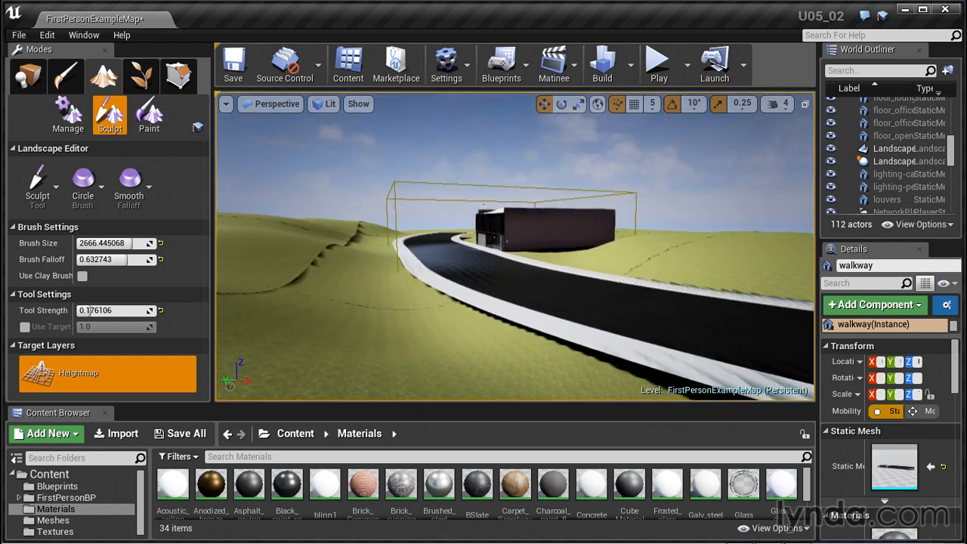
pyautogui.scroll(3, 356, 317)
pyautogui.keyDown('alt'); pyautogui.moveTo(525, 349); pyautogui.dragTo(492, 330); pyautogui.keyUp('alt')
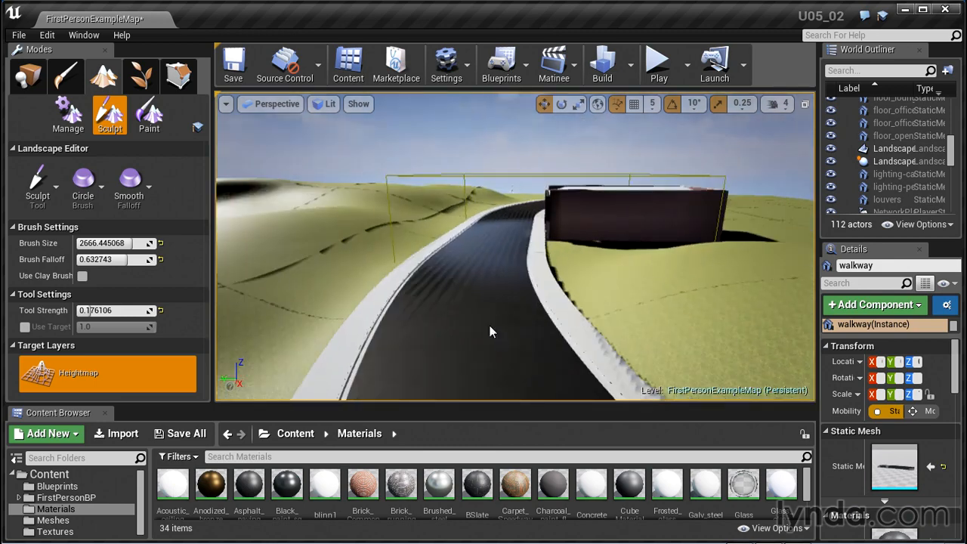
pyautogui.keyDown('alt'); pyautogui.moveTo(491, 330); pyautogui.dragTo(563, 300, button='middle'); pyautogui.keyUp('alt')
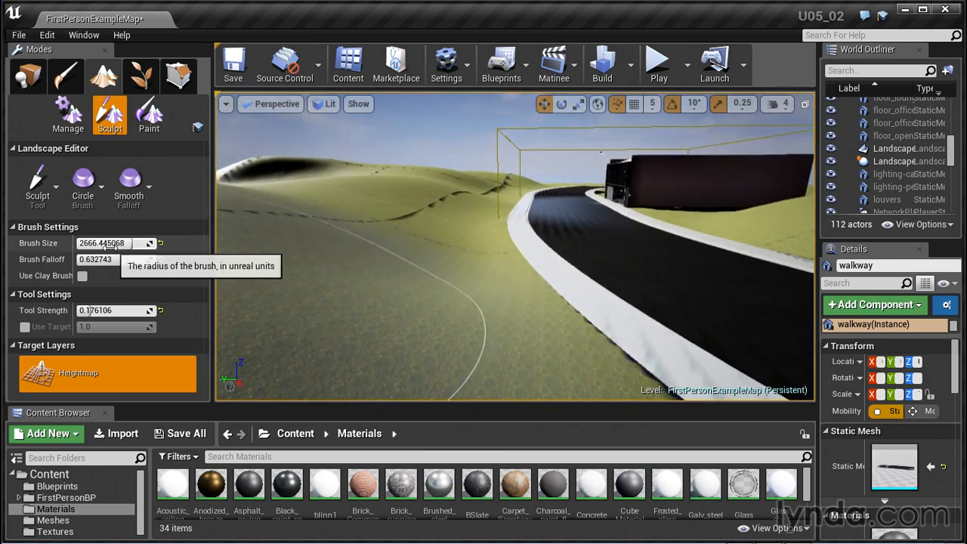
pyautogui.moveTo(114, 244); pyautogui.dragTo(75, 244)
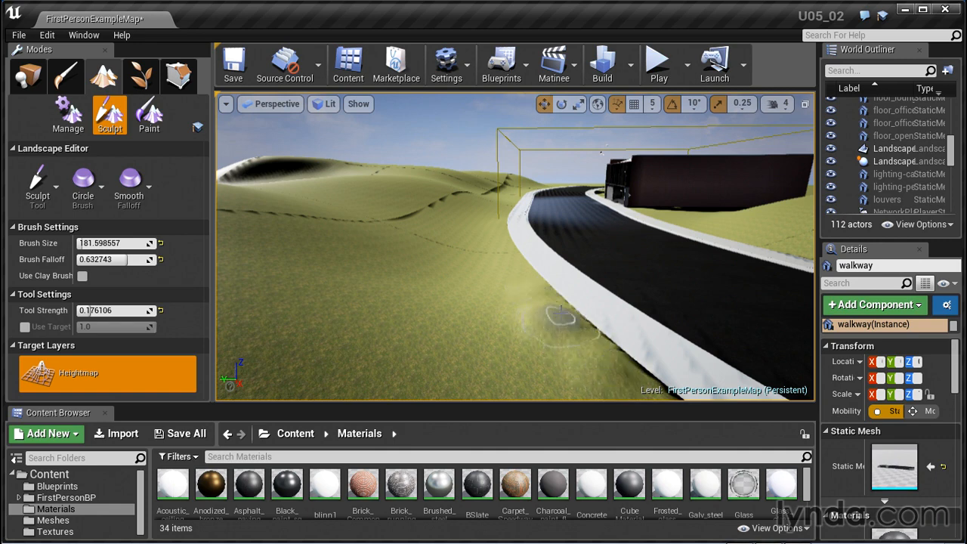
pyautogui.moveTo(561, 311); pyautogui.dragTo(559, 270, button='right')
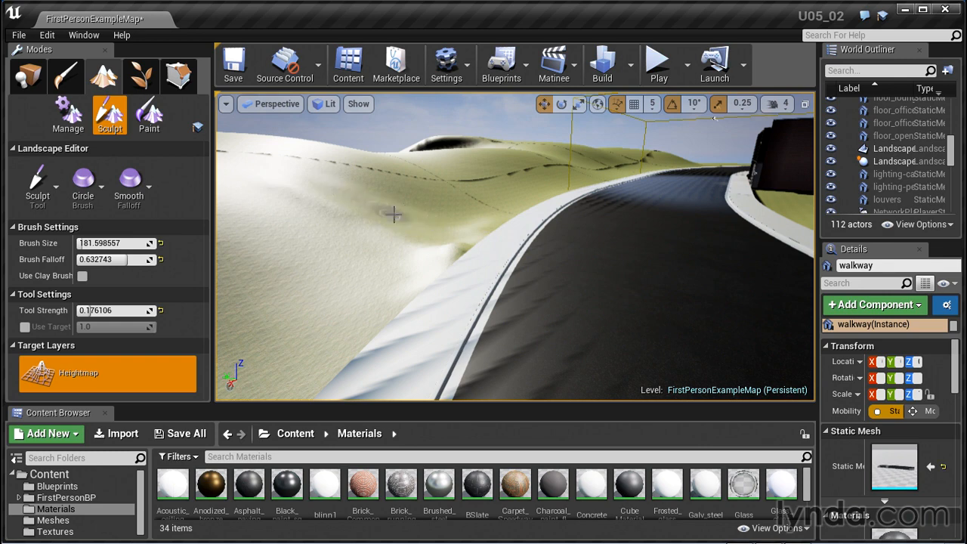
# Sculpt small bumps into the terrain along both sides of the road with the small brush
pyautogui.moveTo(383, 289)
pyautogui.mouseDown()
pyautogui.moveTo(309, 284)
pyautogui.moveTo(321, 296)
pyautogui.mouseUp()
pyautogui.moveTo(405, 301)
pyautogui.mouseDown()
pyautogui.moveTo(337, 265)
pyautogui.moveTo(401, 266)
pyautogui.mouseUp()
pyautogui.moveTo(560, 228); pyautogui.dragTo(602, 247, button='right')
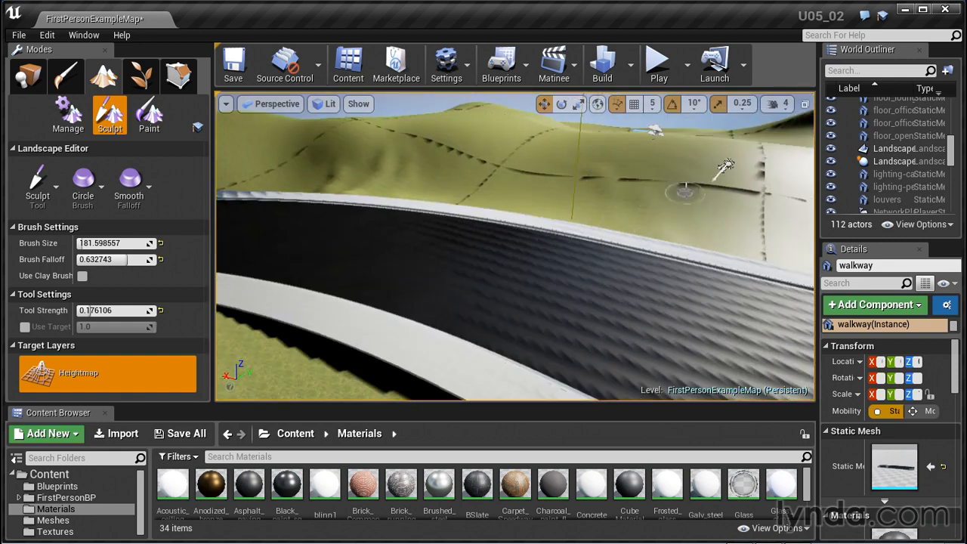
pyautogui.keyDown('alt'); pyautogui.moveTo(608, 290); pyautogui.dragTo(725, 295); pyautogui.keyUp('alt')
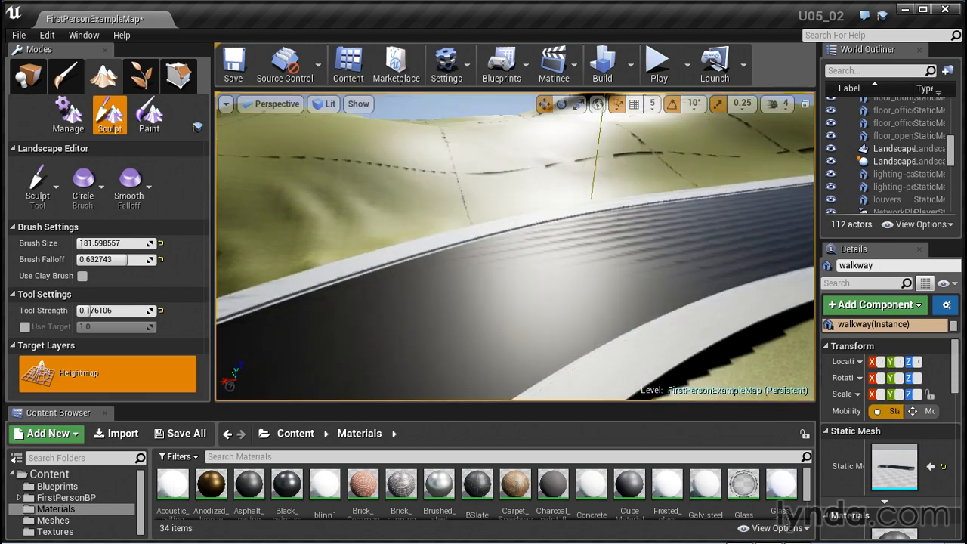
pyautogui.moveTo(701, 376); pyautogui.dragTo(708, 363)
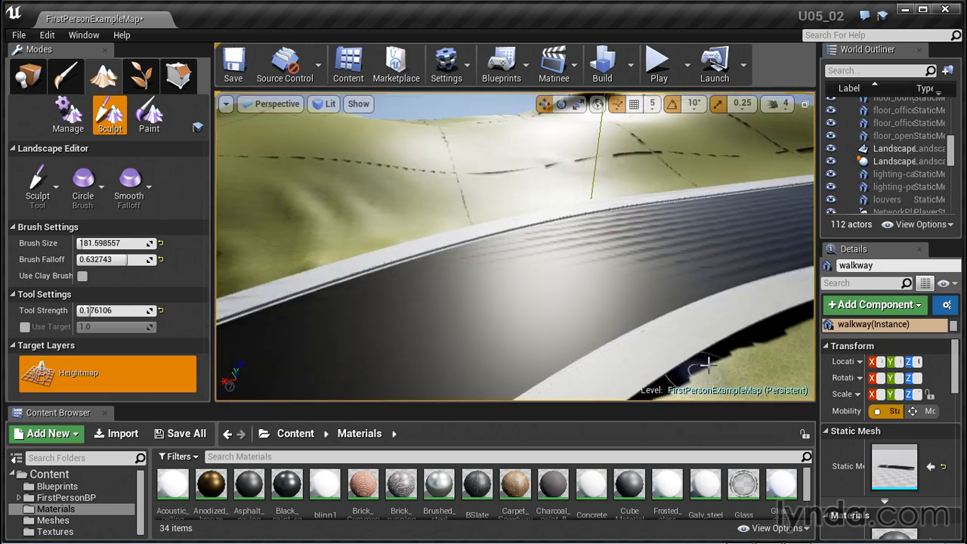
pyautogui.keyDown('alt'); pyautogui.moveTo(561, 282); pyautogui.dragTo(642, 313); pyautogui.keyUp('alt')
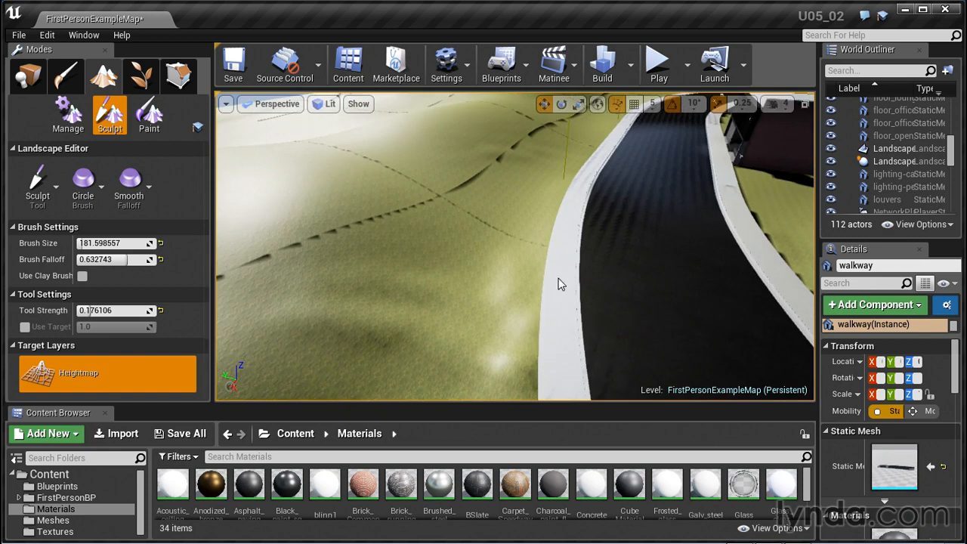
pyautogui.keyDown('alt'); pyautogui.moveTo(561, 283); pyautogui.dragTo(474, 244); pyautogui.keyUp('alt')
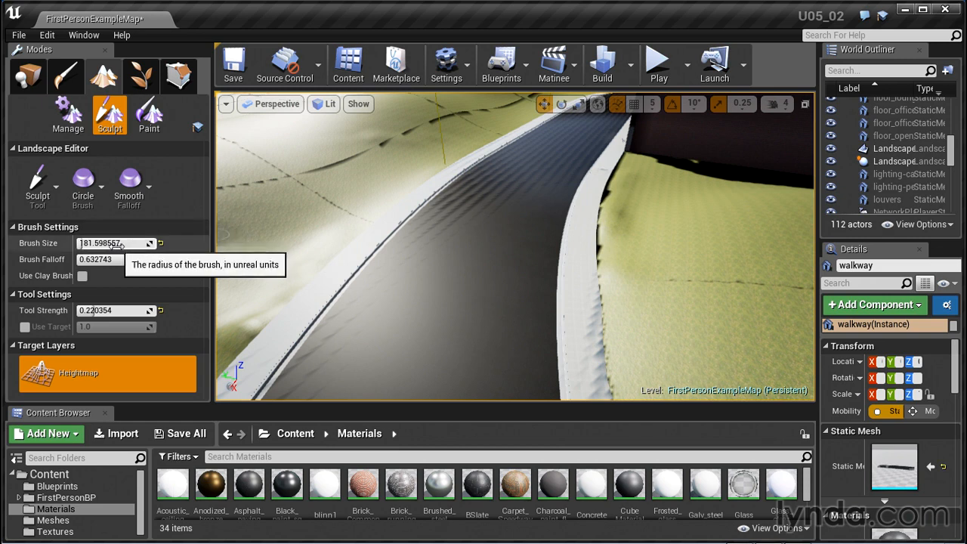
# Try a sculpt stroke in the field beside the road at a brush size of about 497 and undo it
pyautogui.moveTo(81, 243); pyautogui.dragTo(90, 243)
pyautogui.moveTo(327, 185); pyautogui.dragTo(340, 188)
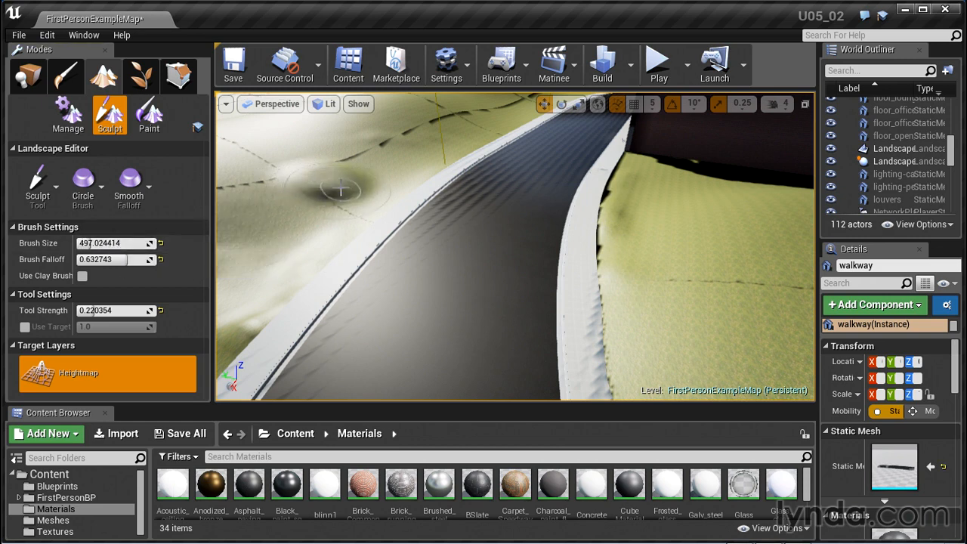
pyautogui.hotkey('ctrl', 'z')
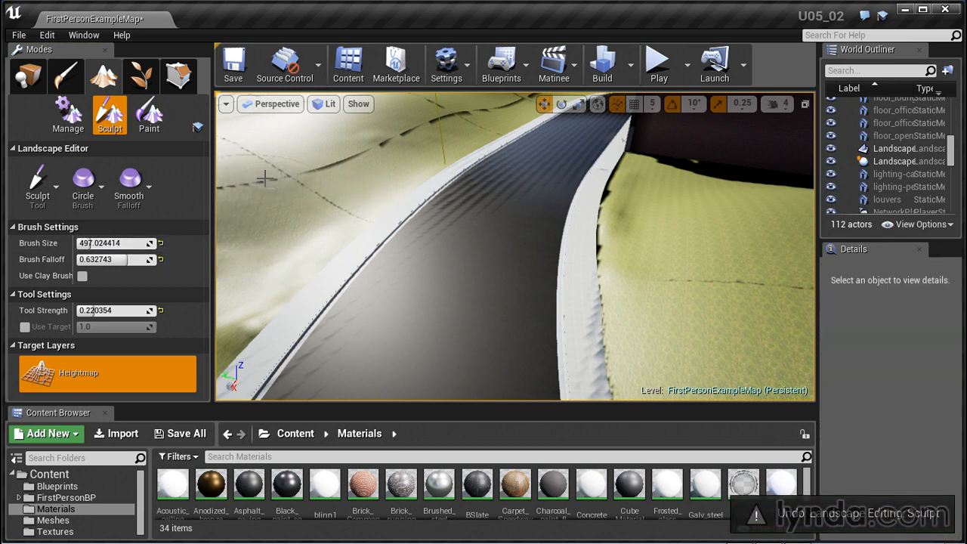
# Set the brush size to about 336 and sculpt uneven bumps into the ground across the road from the building
pyautogui.moveTo(90, 242); pyautogui.dragTo(81, 243)
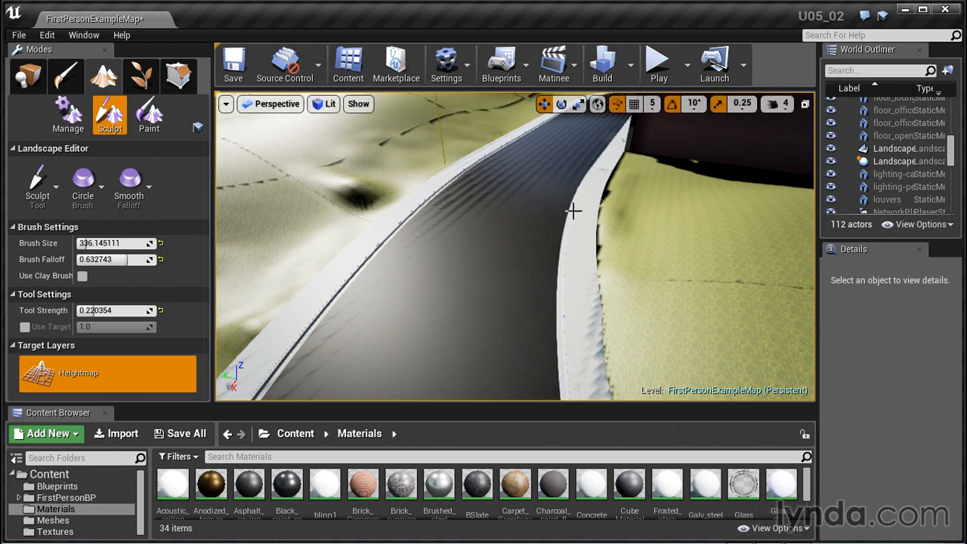
pyautogui.keyDown('alt'); pyautogui.moveTo(610, 237); pyautogui.dragTo(272, 204); pyautogui.keyUp('alt')
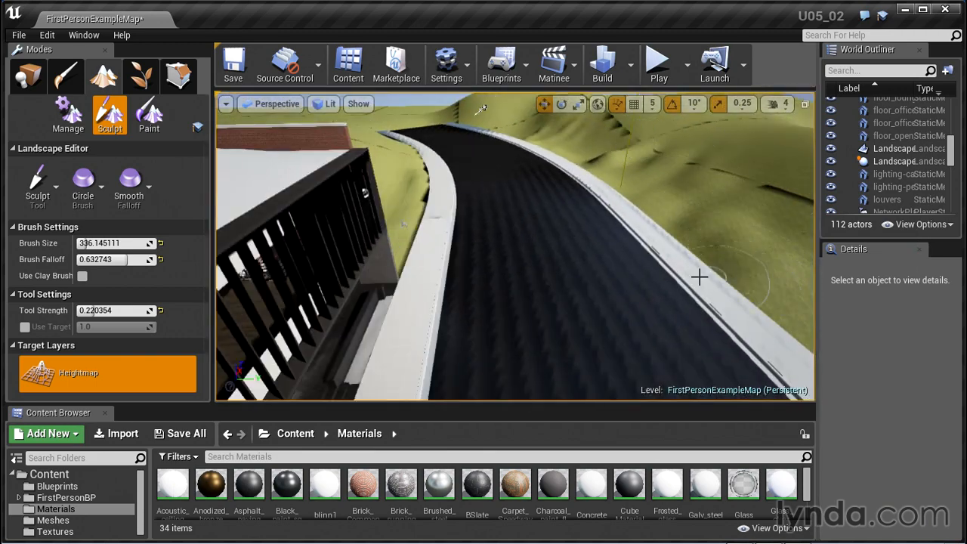
pyautogui.moveTo(699, 276)
pyautogui.keyDown('alt'); pyautogui.mouseDown()
pyautogui.moveTo(740, 278)
pyautogui.moveTo(720, 300)
pyautogui.moveTo(734, 298)
pyautogui.mouseUp(); pyautogui.keyUp('alt')
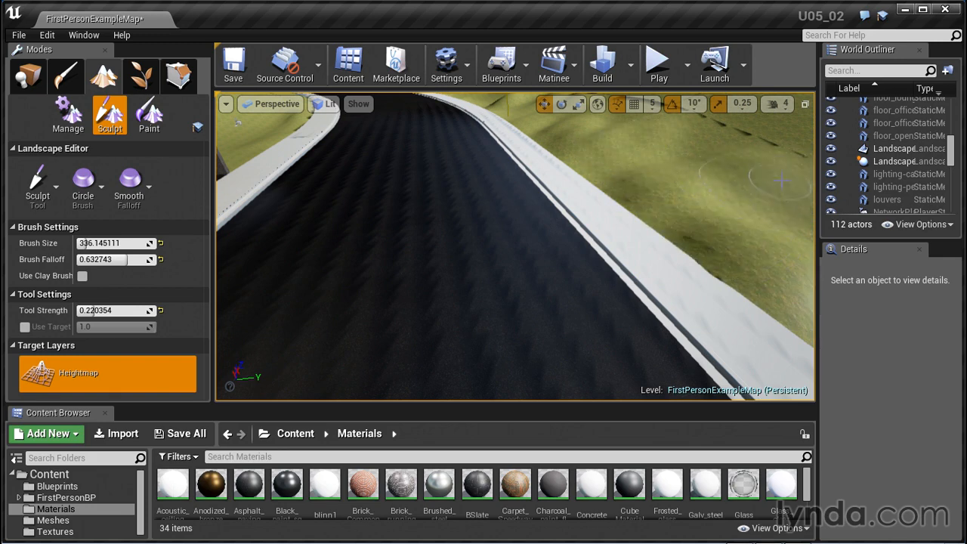
pyautogui.moveTo(599, 222)
pyautogui.mouseDown(button='right')
pyautogui.moveTo(589, 249)
pyautogui.moveTo(624, 272)
pyautogui.moveTo(618, 283)
pyautogui.moveTo(551, 226)
pyautogui.mouseUp(button='right')
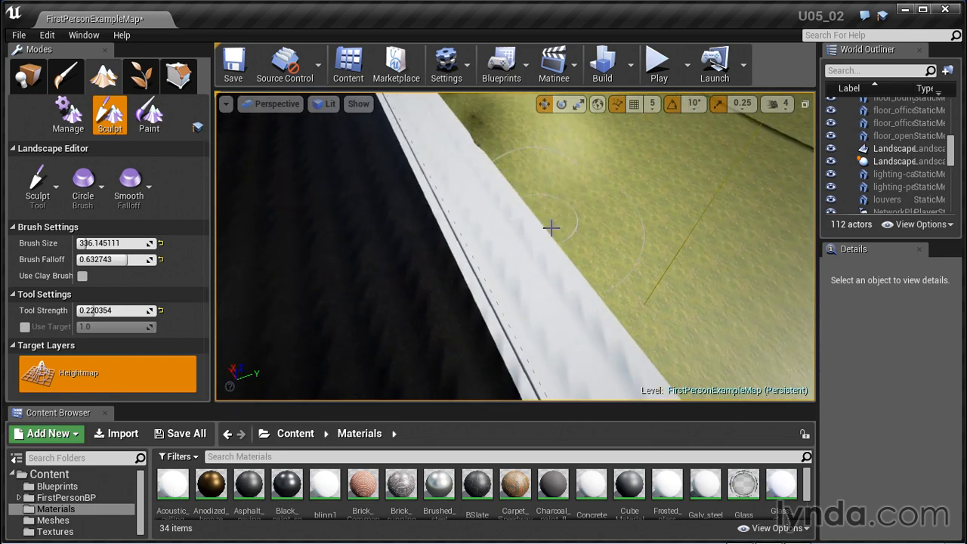
# Try building up mounds against the road's curb and undo those sculpt strokes
pyautogui.moveTo(550, 226)
pyautogui.mouseDown()
pyautogui.moveTo(673, 276)
pyautogui.moveTo(705, 303)
pyautogui.mouseUp()
pyautogui.hotkey('ctrl', 'z')
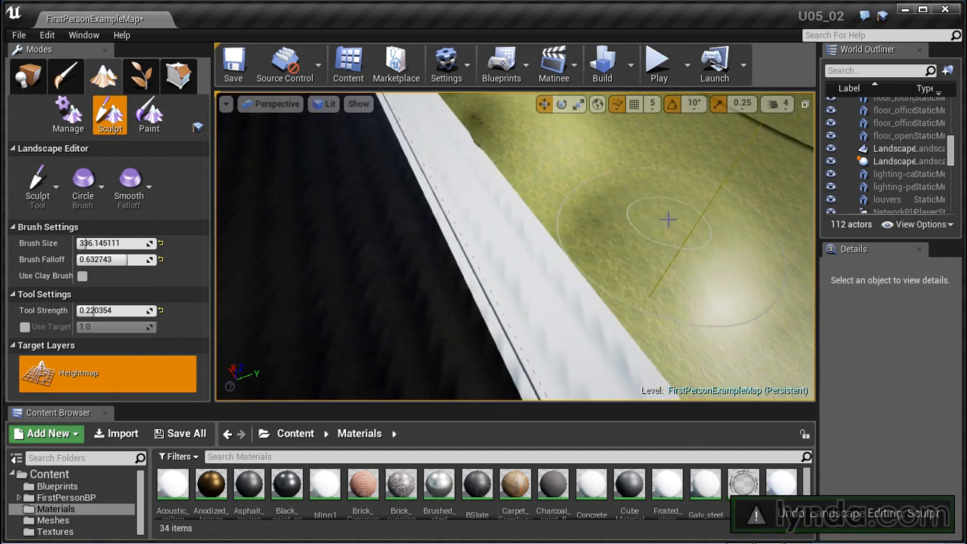
pyautogui.keyDown('shift'); pyautogui.moveTo(650, 235); pyautogui.dragTo(715, 194); pyautogui.keyUp('shift')
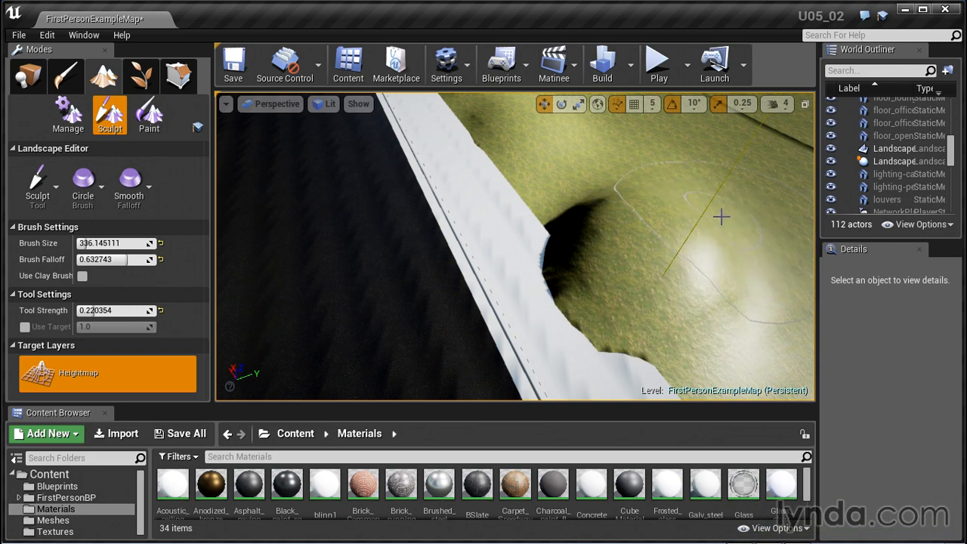
pyautogui.moveTo(718, 280)
pyautogui.mouseDown(button='right')
pyautogui.moveTo(703, 272)
pyautogui.moveTo(740, 260)
pyautogui.mouseUp(button='right')
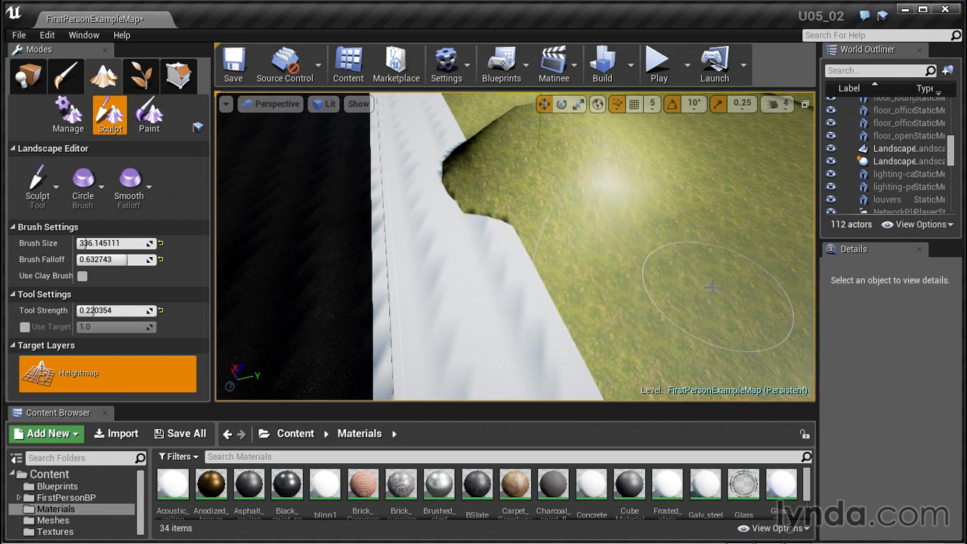
pyautogui.hotkey('ctrl', 'z')
pyautogui.hotkey('ctrl', 'z')
# Sculpt more scattered bumps across the open ground on the far side of the road
pyautogui.moveTo(713, 302)
pyautogui.mouseDown()
pyautogui.moveTo(720, 326)
pyautogui.moveTo(727, 260)
pyautogui.mouseUp()
pyautogui.scroll(-1, 728, 254)
pyautogui.scroll(-2, 721, 242)
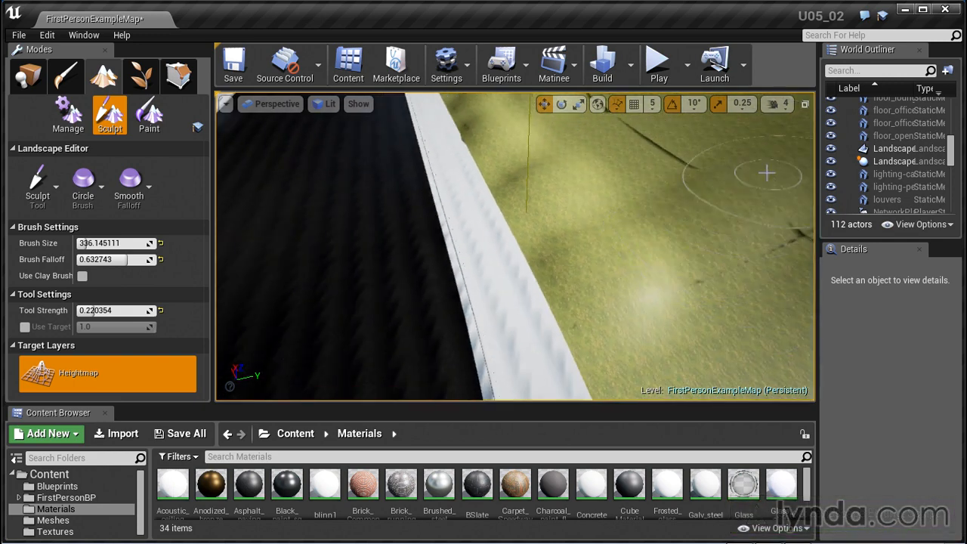
pyautogui.scroll(-7, 691, 209)
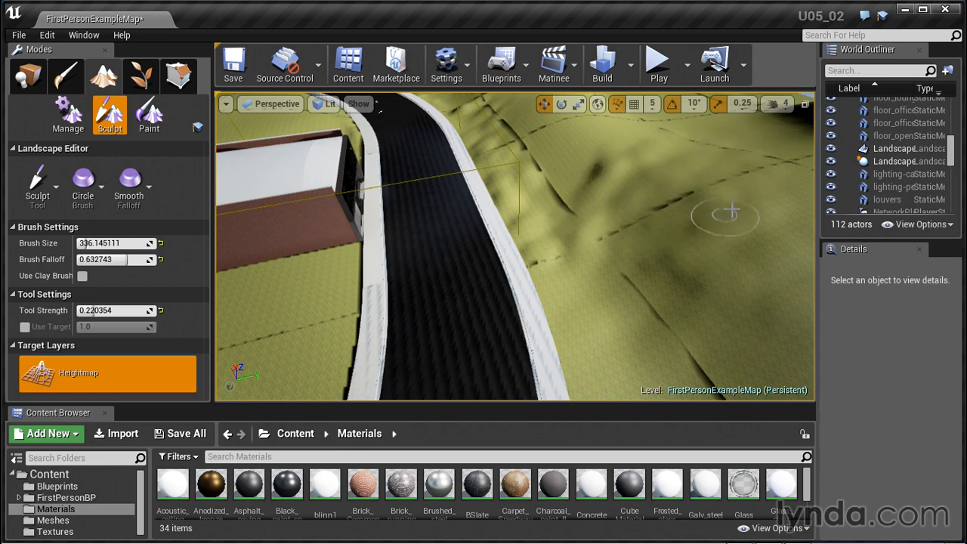
pyautogui.moveTo(732, 211)
pyautogui.mouseDown()
pyautogui.moveTo(695, 229)
pyautogui.moveTo(623, 347)
pyautogui.mouseUp()
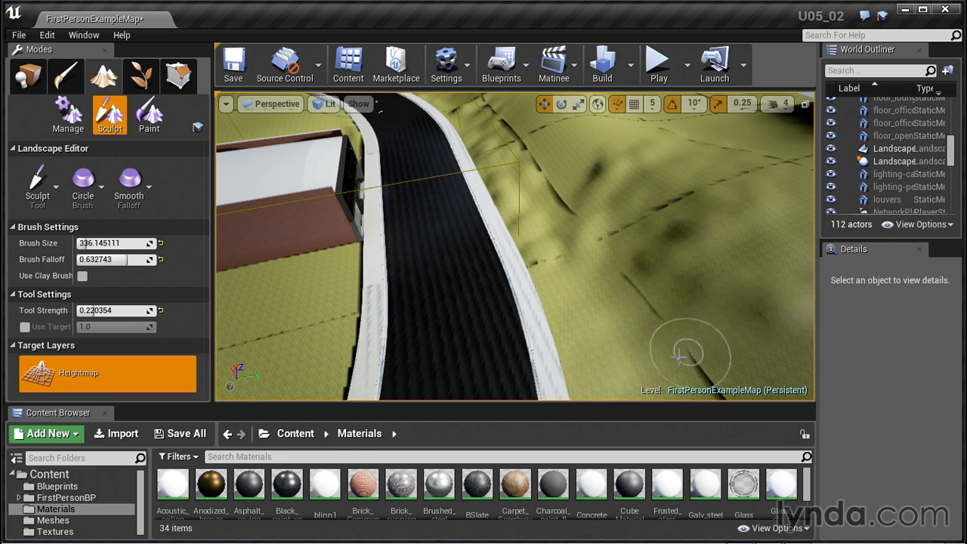
pyautogui.moveTo(599, 285); pyautogui.dragTo(728, 311, button='right')
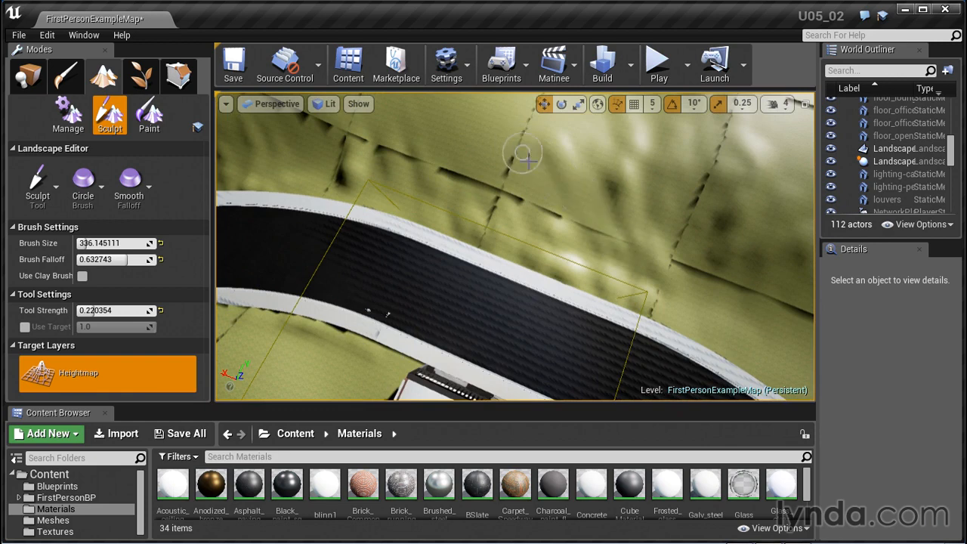
pyautogui.moveTo(510, 240); pyautogui.dragTo(287, 231, button='right')
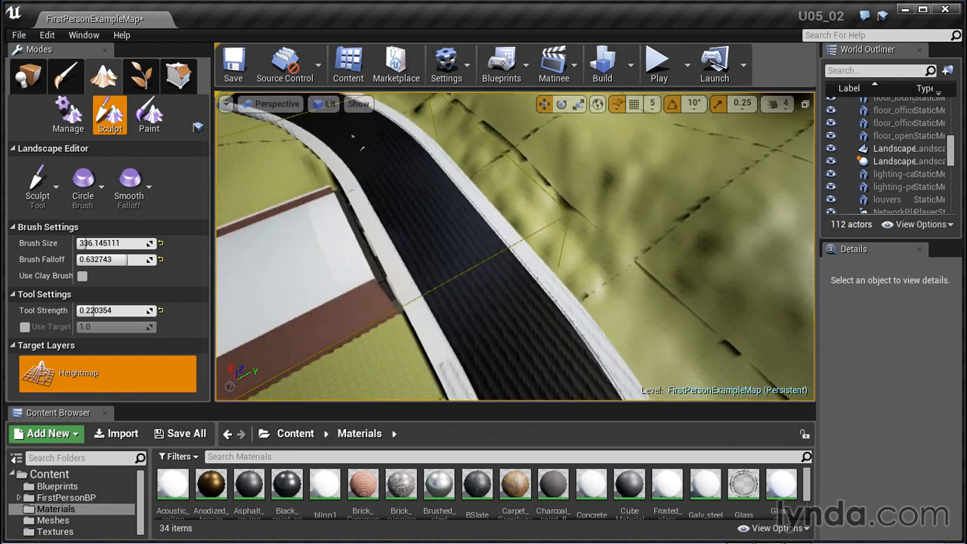
# Soften the new bumps across the road with the Smooth tool at a brush size of about 811 and a tool strength of about 0.096
pyautogui.click(59, 189)
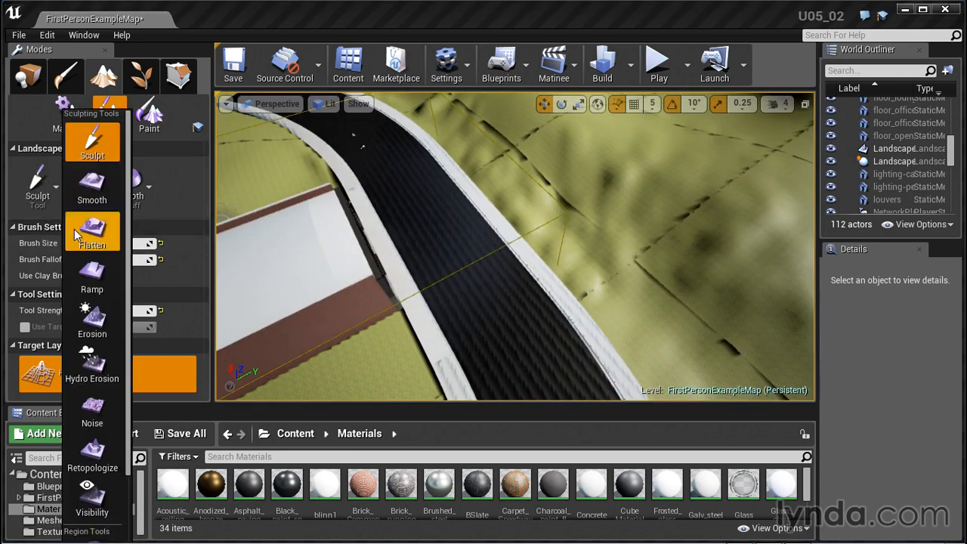
pyautogui.click(92, 187)
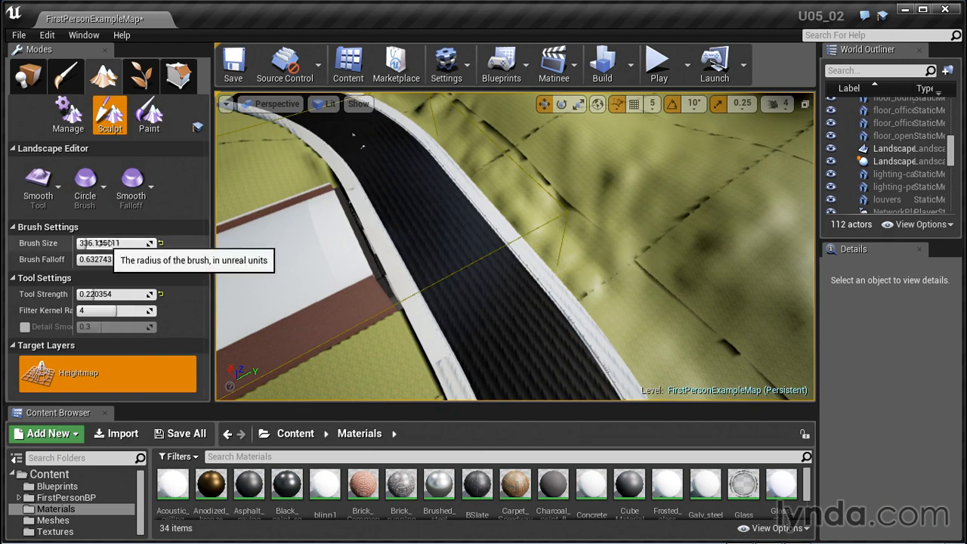
pyautogui.moveTo(95, 243); pyautogui.dragTo(98, 243)
pyautogui.moveTo(667, 231)
pyautogui.mouseDown()
pyautogui.moveTo(659, 247)
pyautogui.moveTo(562, 194)
pyautogui.moveTo(694, 320)
pyautogui.mouseUp()
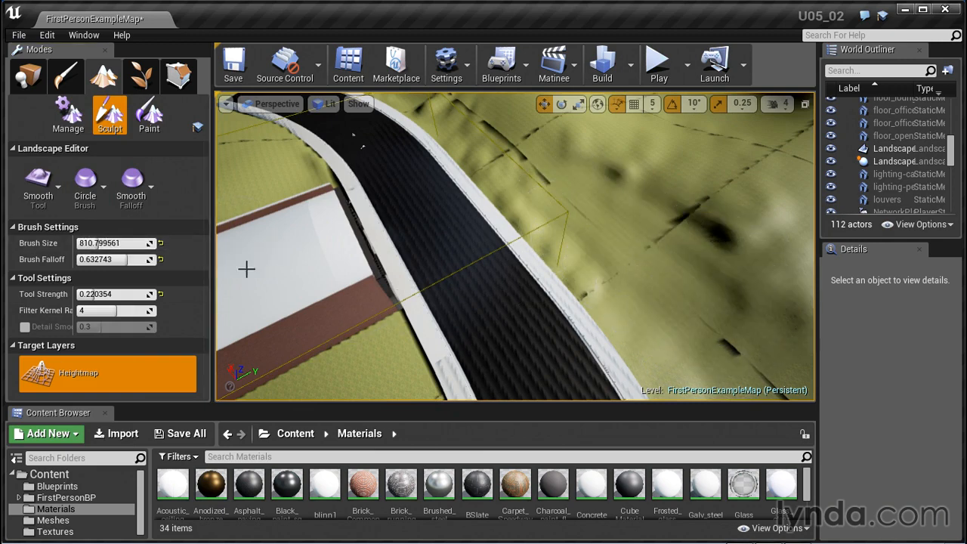
pyautogui.hotkey('ctrl', 'z')
pyautogui.moveTo(94, 294); pyautogui.dragTo(75, 294)
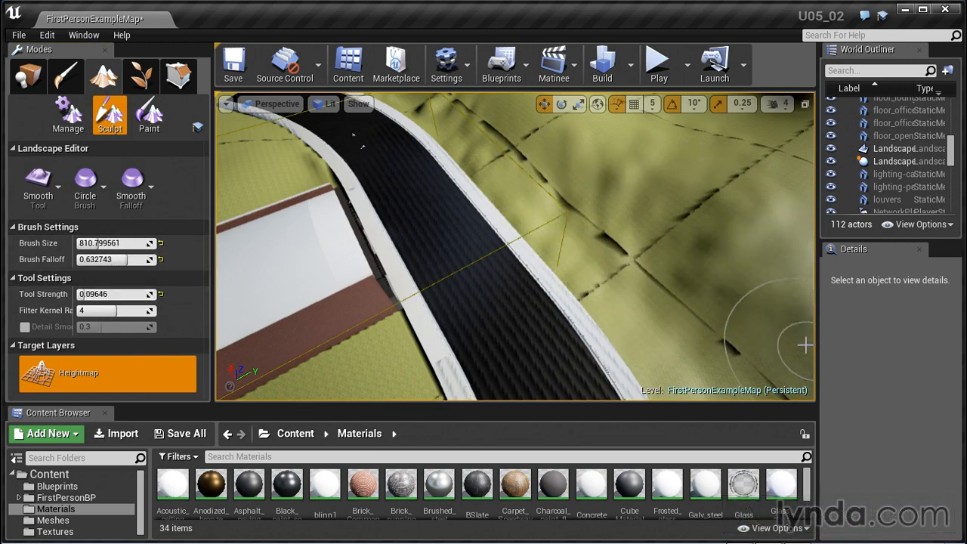
pyautogui.moveTo(588, 161)
pyautogui.mouseDown()
pyautogui.moveTo(446, 114)
pyautogui.moveTo(538, 199)
pyautogui.mouseUp()
pyautogui.scroll(-8, 542, 212)
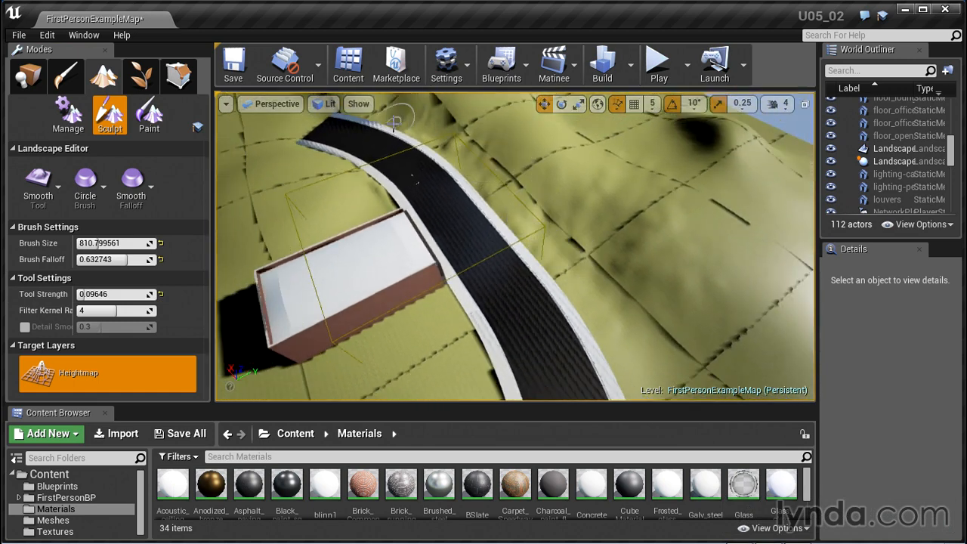
pyautogui.keyDown('alt'); pyautogui.moveTo(379, 130); pyautogui.dragTo(381, 95); pyautogui.keyUp('alt')
# Play the level and walk from the building's interior out to the road to examine the sculpted hills
pyautogui.click(655, 79)
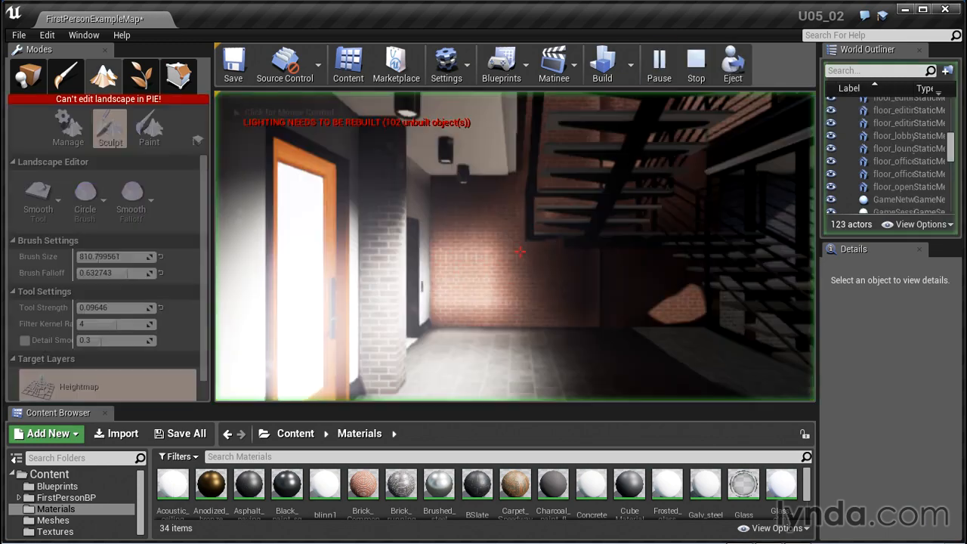
pyautogui.click(635, 159)
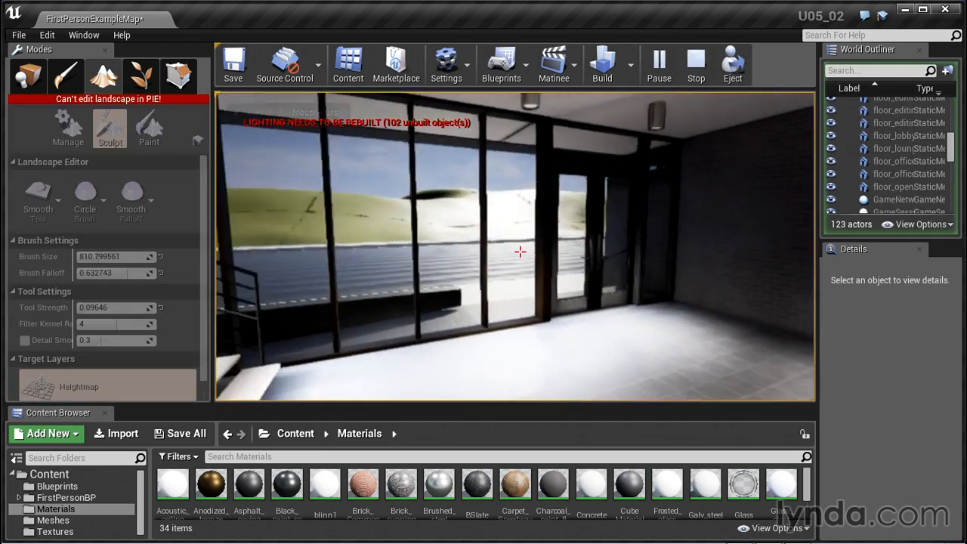
pyautogui.press('w')
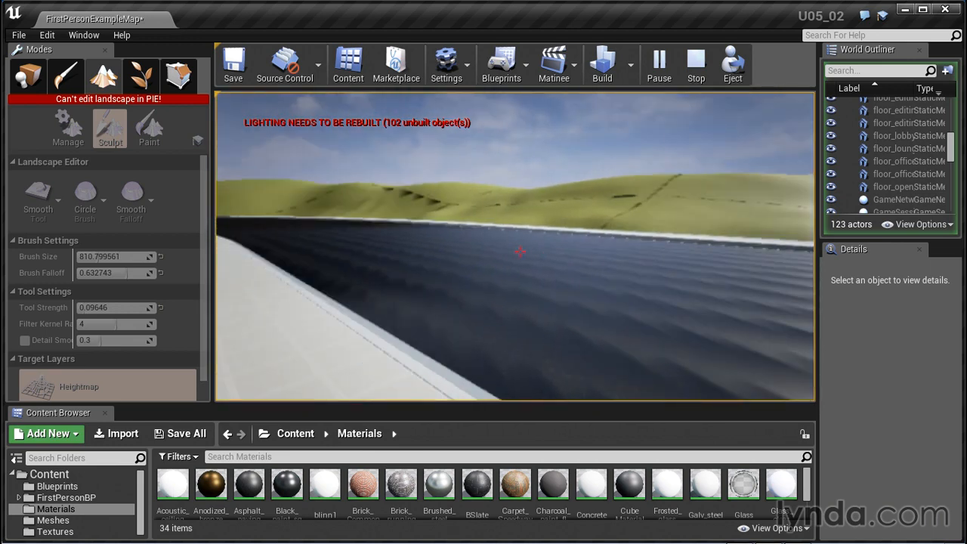
# Stop playing and, with the Sculpt tool, raise a mound on the grass between the building's brick wall and the near curb
pyautogui.press('Escape')
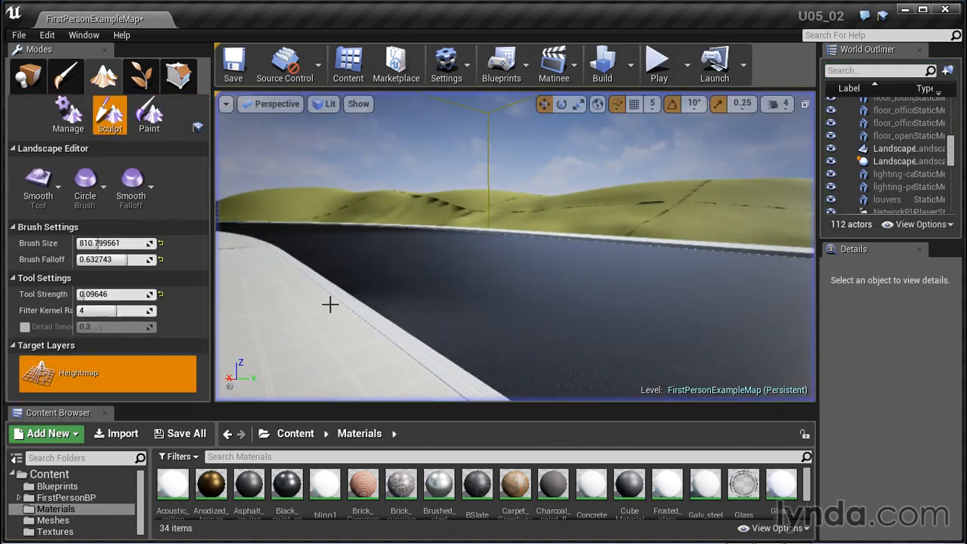
pyautogui.click(39, 187)
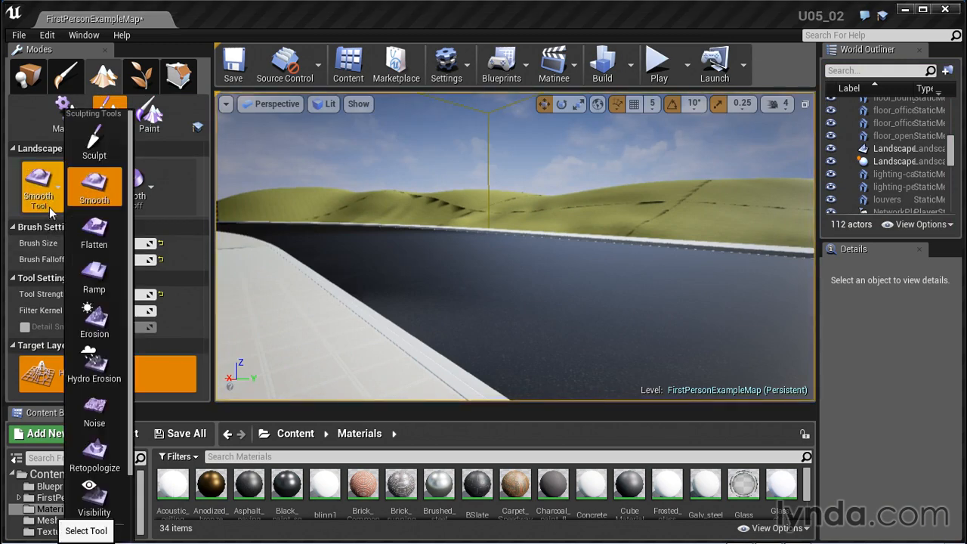
pyautogui.click(92, 83)
pyautogui.scroll(-10, 559, 277)
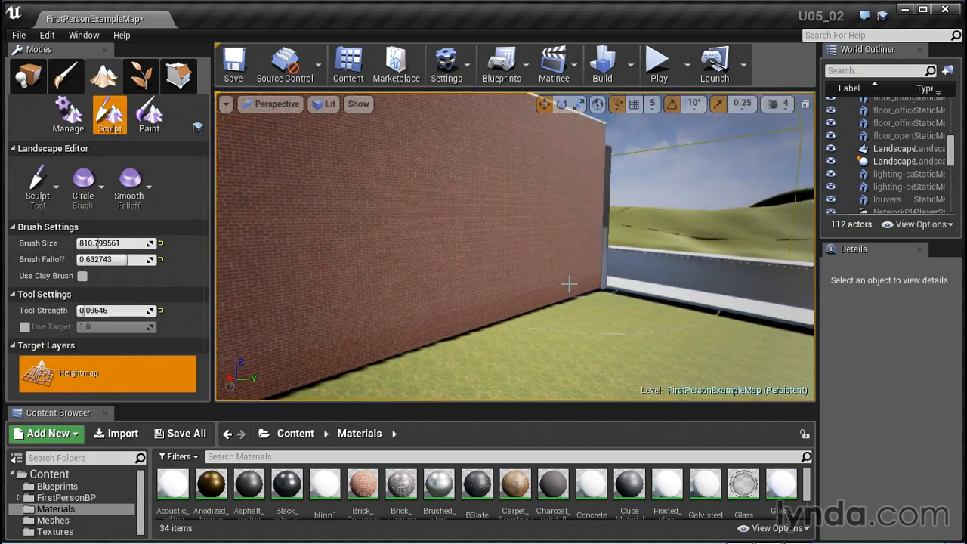
pyautogui.scroll(-2, 569, 284)
pyautogui.keyDown('alt'); pyautogui.moveTo(623, 284); pyautogui.dragTo(627, 314); pyautogui.keyUp('alt')
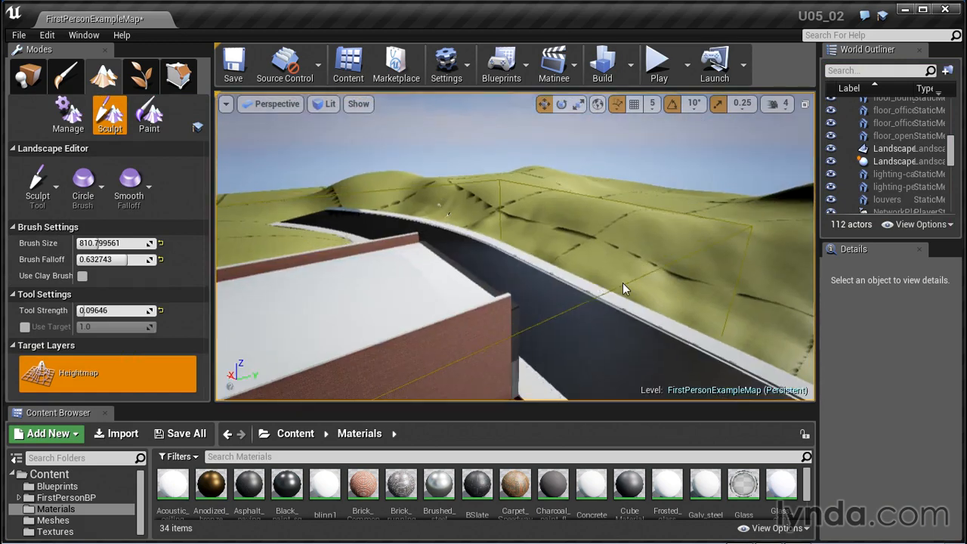
pyautogui.moveTo(623, 283)
pyautogui.mouseDown(button='middle')
pyautogui.moveTo(651, 325)
pyautogui.moveTo(627, 302)
pyautogui.mouseUp(button='middle')
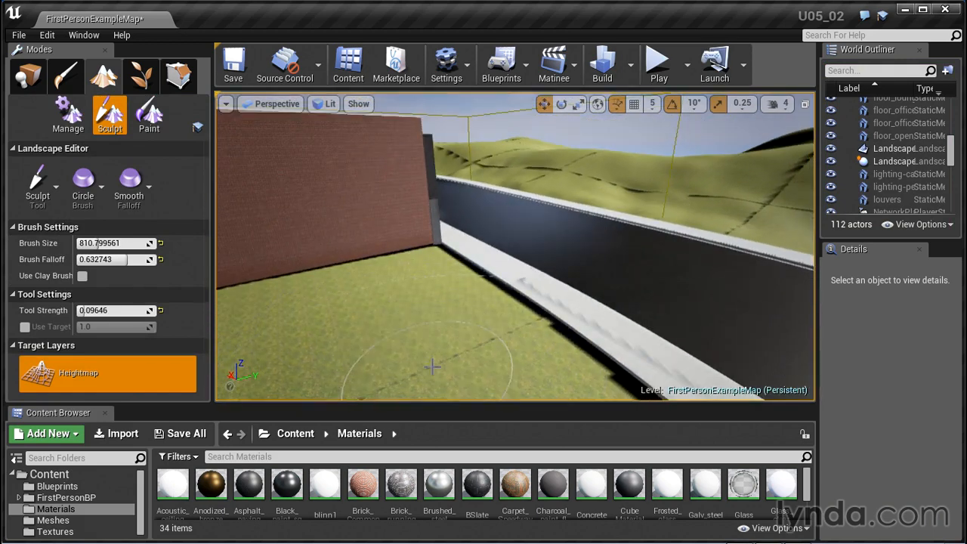
pyautogui.moveTo(432, 367)
pyautogui.mouseDown()
pyautogui.moveTo(419, 354)
pyautogui.moveTo(438, 355)
pyautogui.moveTo(423, 332)
pyautogui.moveTo(390, 327)
pyautogui.mouseUp()
pyautogui.scroll(-3, 390, 327)
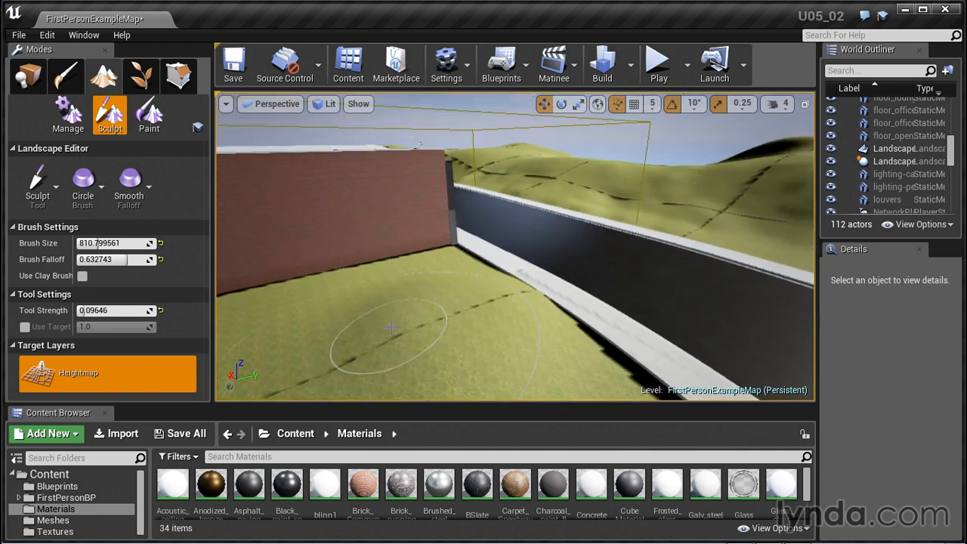
# Sculpt more bumps along the near curb toward the road's end and onto the open ground around it
pyautogui.scroll(-5, 401, 326)
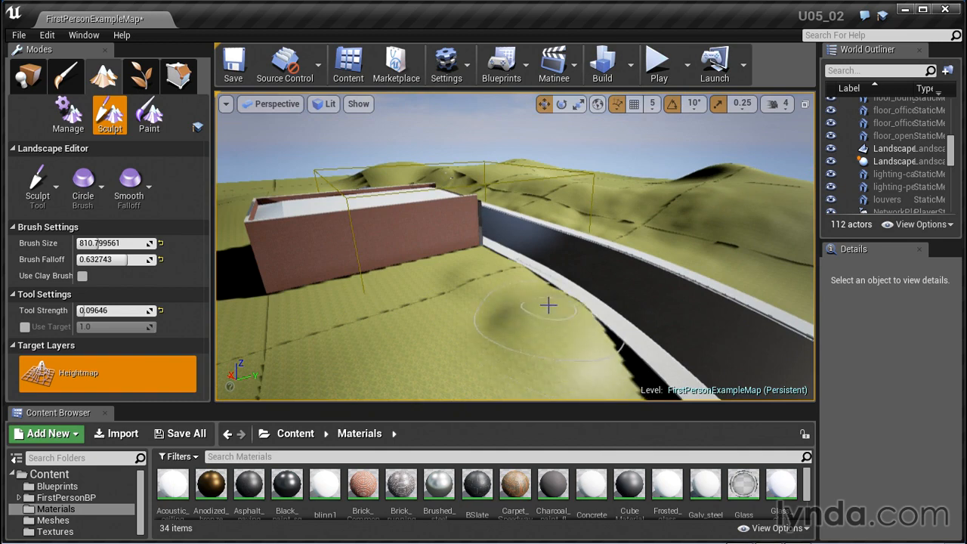
pyautogui.scroll(-5, 635, 375)
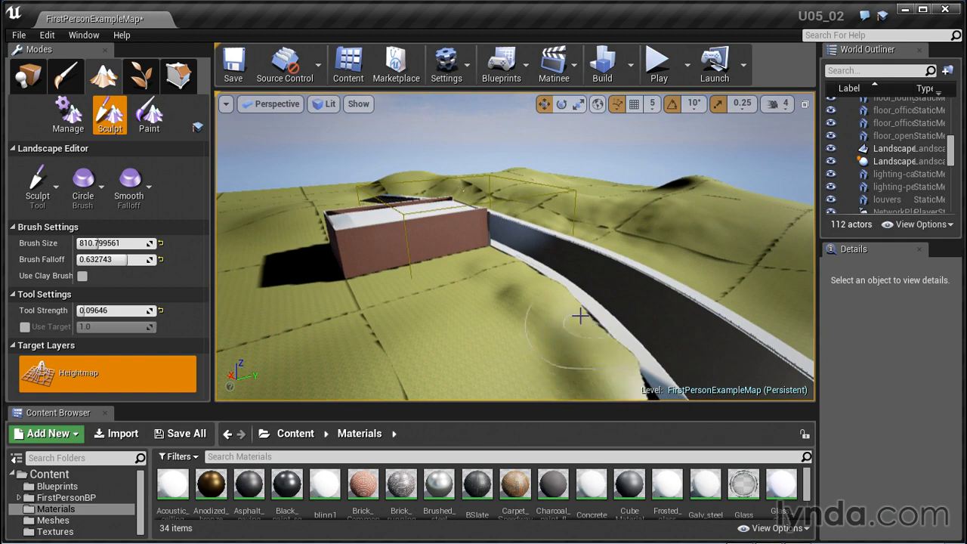
pyautogui.scroll(-8, 559, 316)
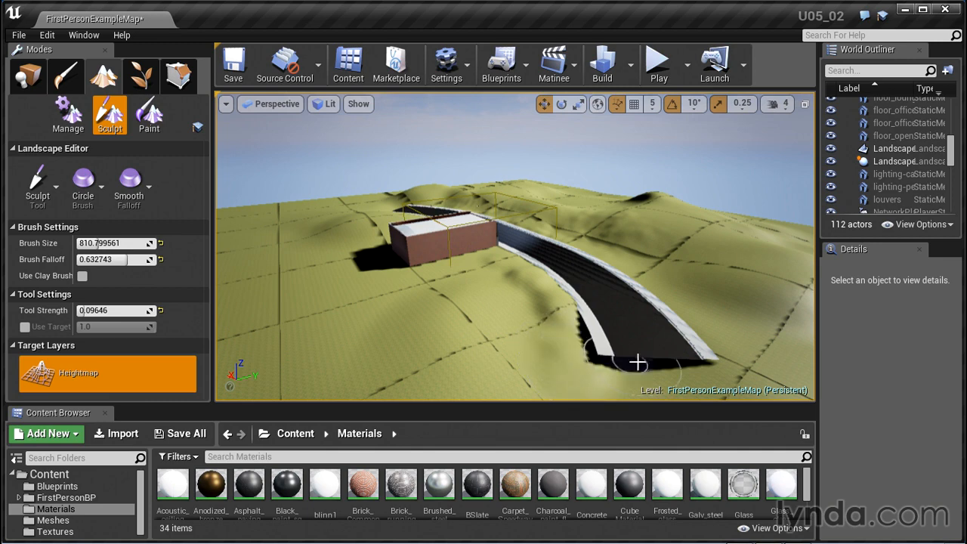
pyautogui.scroll(-4, 774, 353)
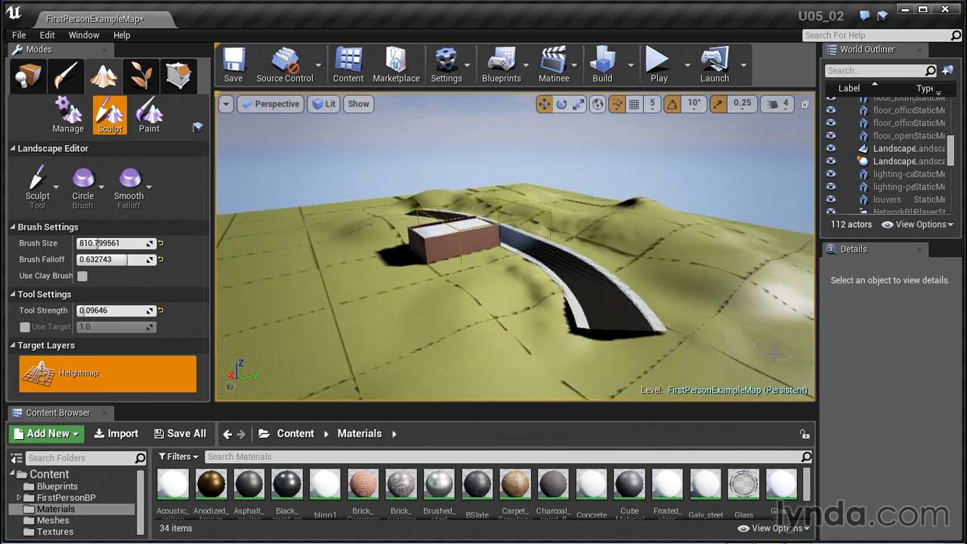
pyautogui.keyDown('alt'); pyautogui.moveTo(774, 353); pyautogui.dragTo(666, 211); pyautogui.keyUp('alt')
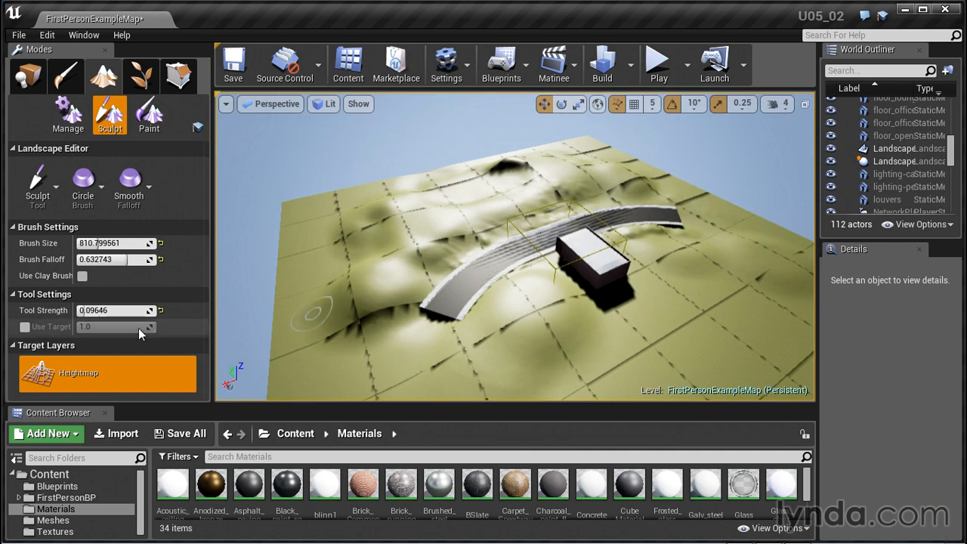
# Sculpt broader hills beyond both road ends at a tool strength of about 0.167 and brush size of about 1321, postponing the autosave
pyautogui.moveTo(113, 309)
pyautogui.mouseDown()
pyautogui.moveTo(124, 310)
pyautogui.moveTo(98, 309)
pyautogui.mouseUp()
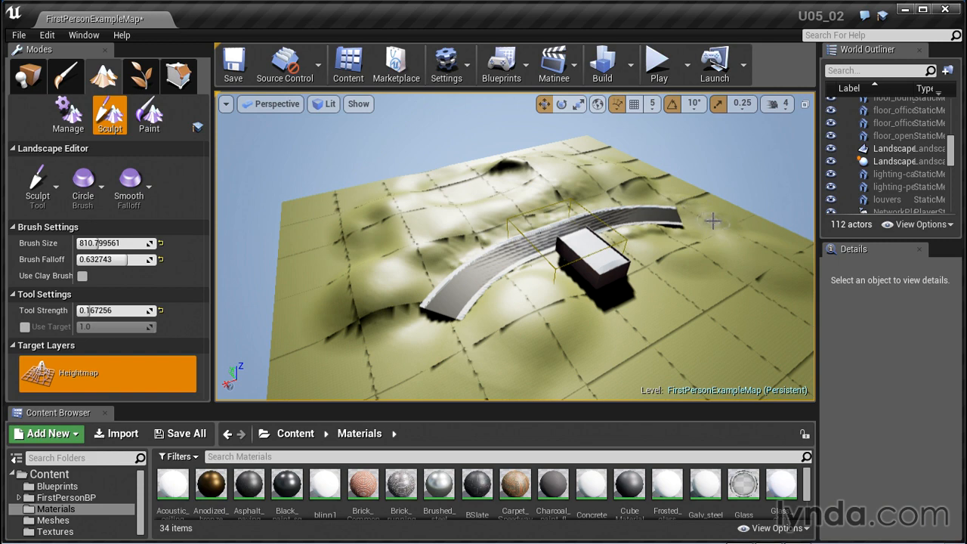
pyautogui.moveTo(106, 243); pyautogui.dragTo(136, 242)
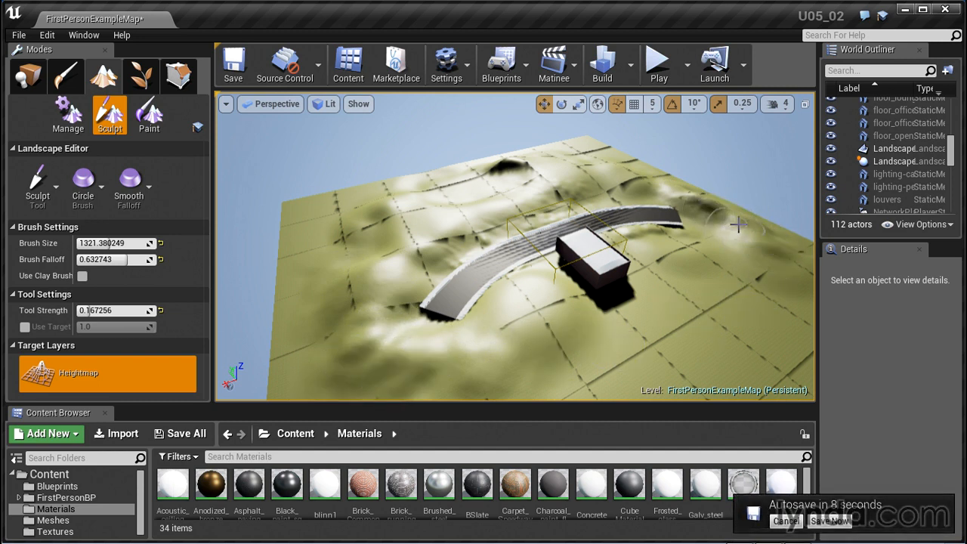
pyautogui.click(785, 521)
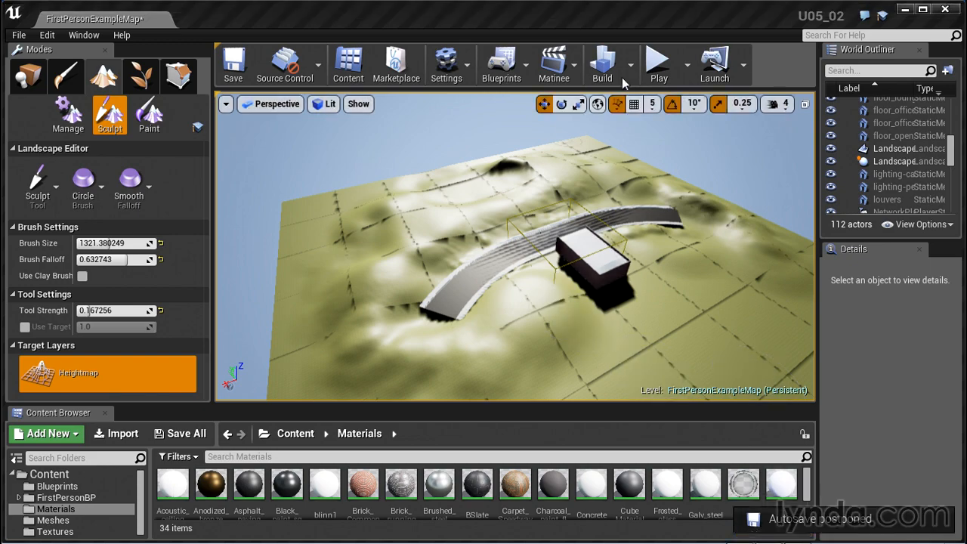
# Play the level again and walk from the lobby out to the road to examine the enlarged hills
pyautogui.click(658, 67)
pyautogui.click(519, 252)
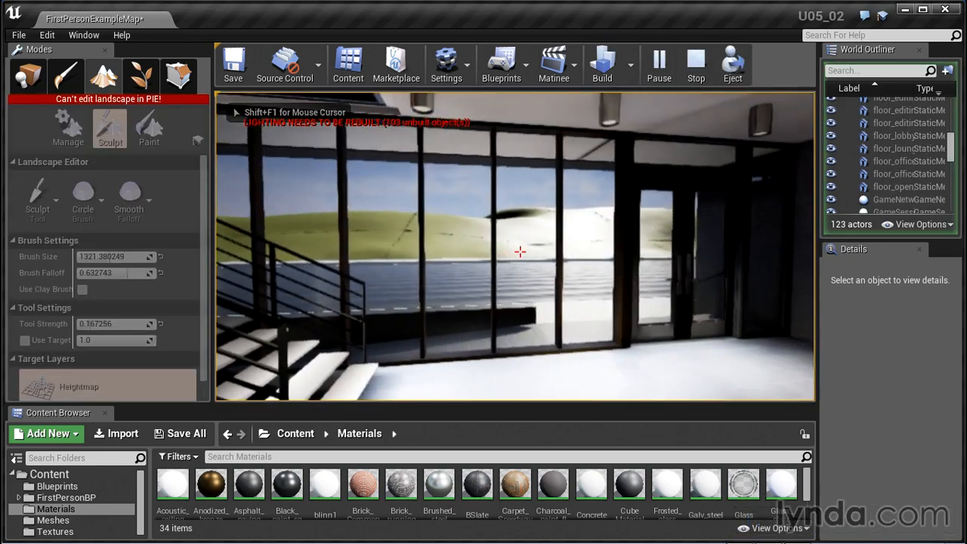
pyautogui.press('w')
pyautogui.press('w')
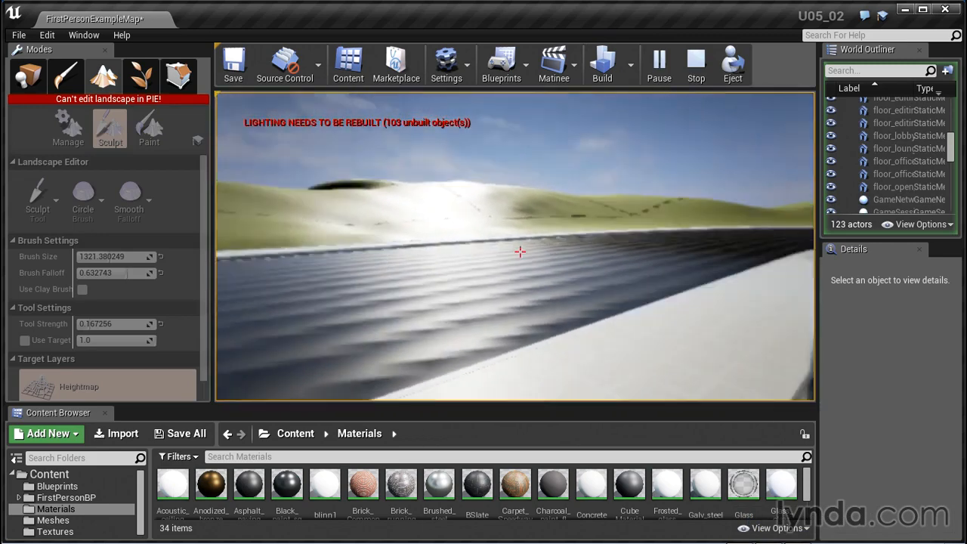